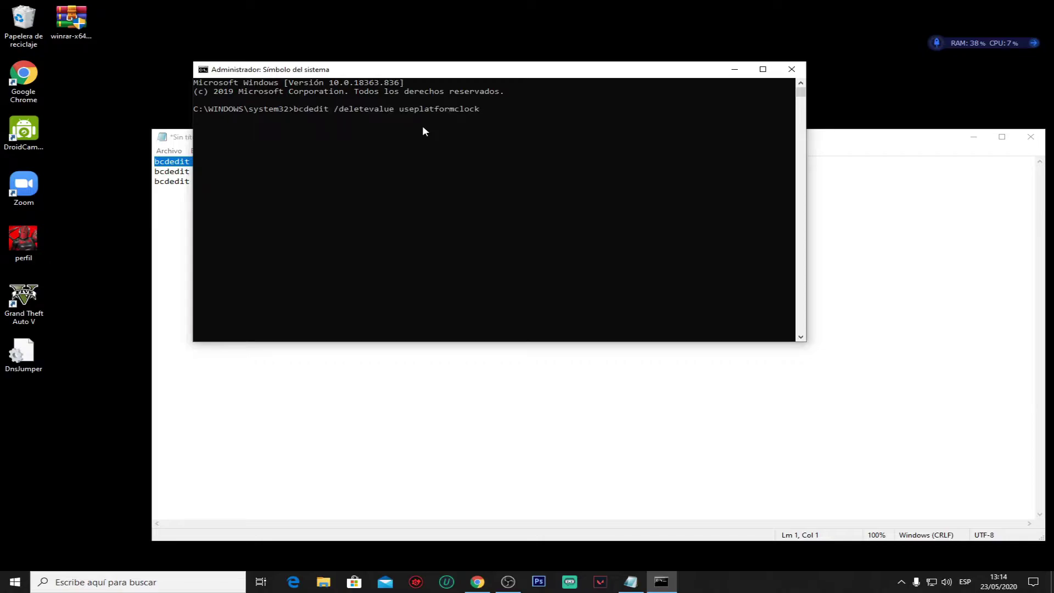
# Run the pending "bcdedit /deletevalue useplatformclock" command and the noted command "bcdedit /set disabledynamictick yes" in the elevated Command Prompt.
pyautogui.press('Return')
pyautogui.click(356, 426)
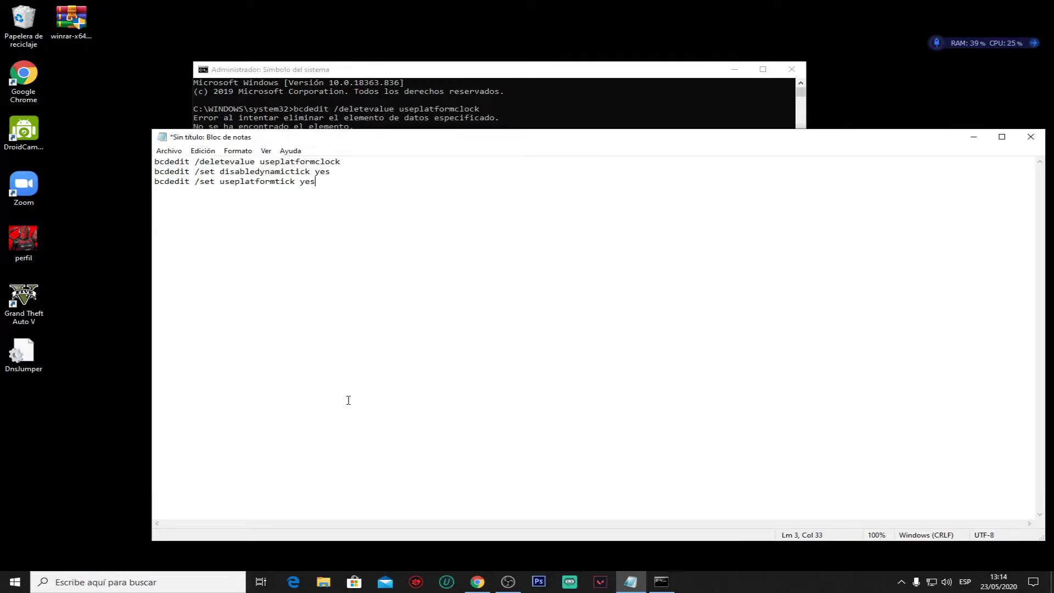
pyautogui.moveTo(349, 176); pyautogui.dragTo(156, 172)
pyautogui.rightClick(155, 171)
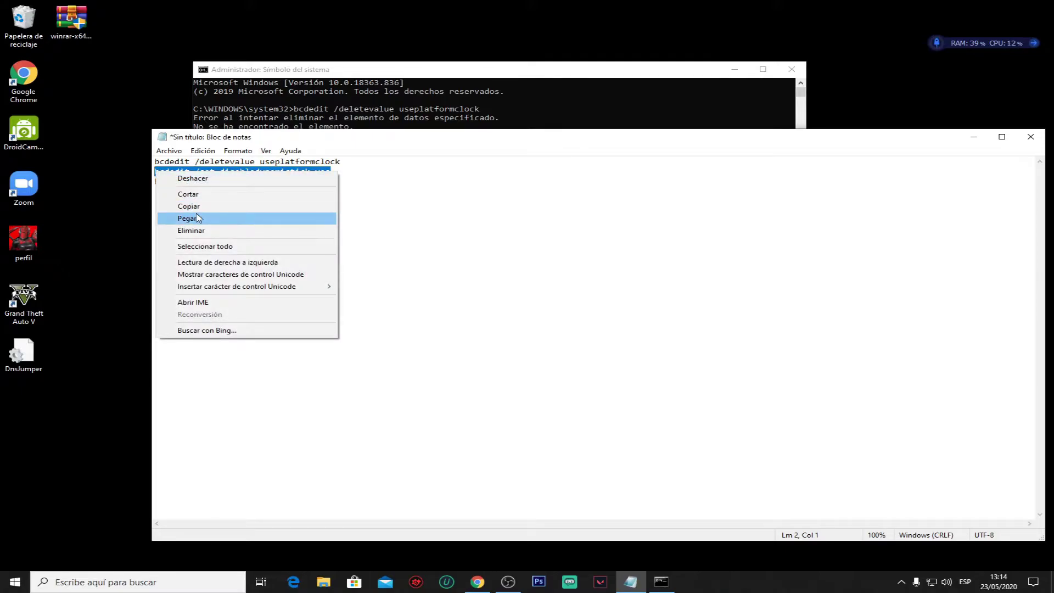
pyautogui.click(204, 207)
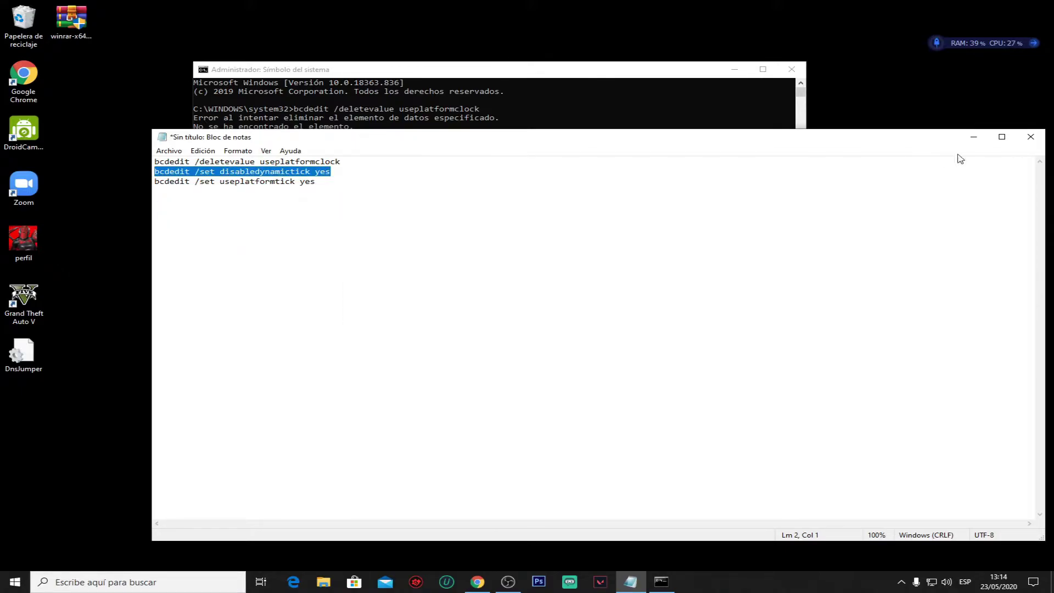
pyautogui.click(974, 137)
pyautogui.hotkey('ctrl', 'v')
pyautogui.press('Return')
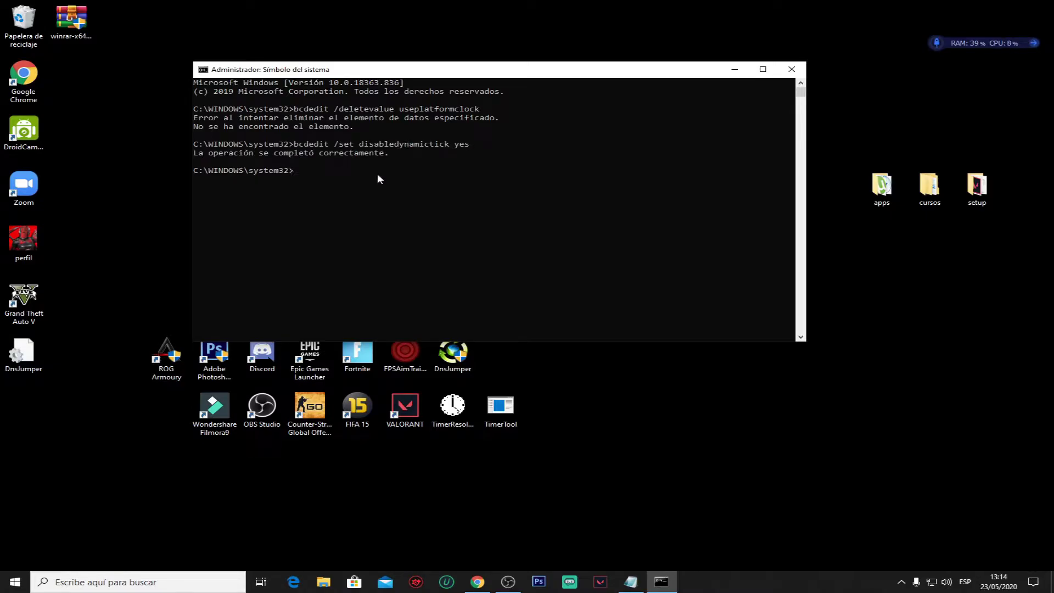
# Copy "bcdedit /set useplatformtick yes" from the notes, run it in the Command Prompt, and close the console.
pyautogui.click(631, 582)
pyautogui.click(316, 183)
pyautogui.moveTo(316, 183); pyautogui.dragTo(158, 189)
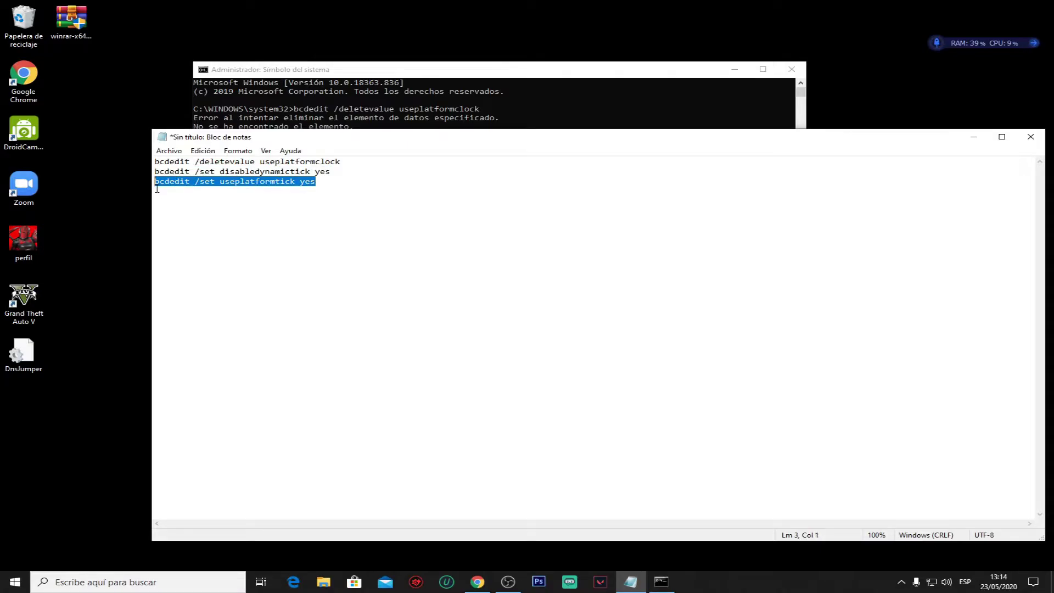
pyautogui.click(975, 137)
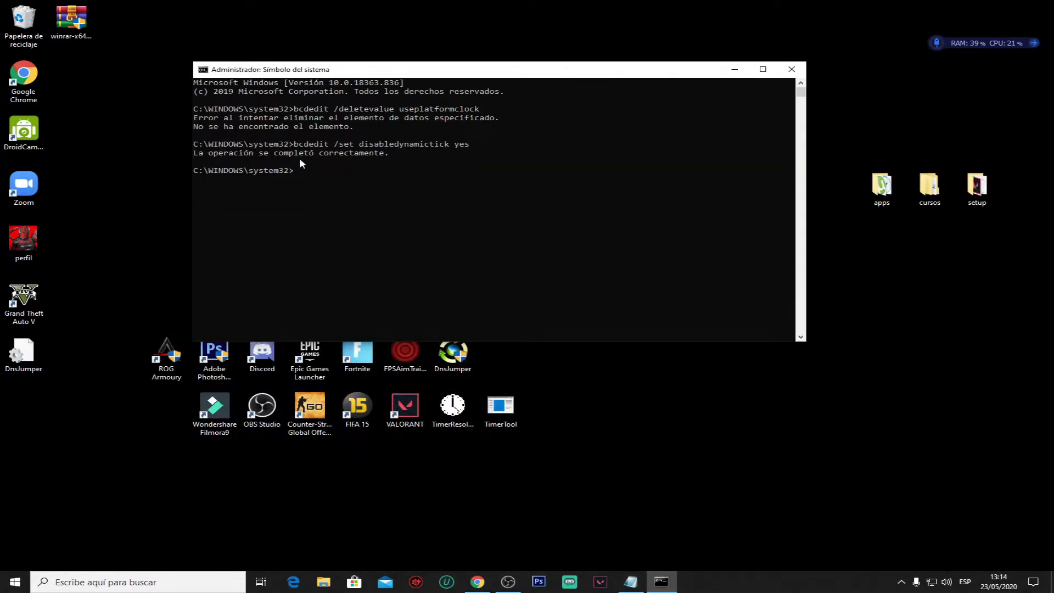
pyautogui.hotkey('ctrl', 'v')
pyautogui.press('Return')
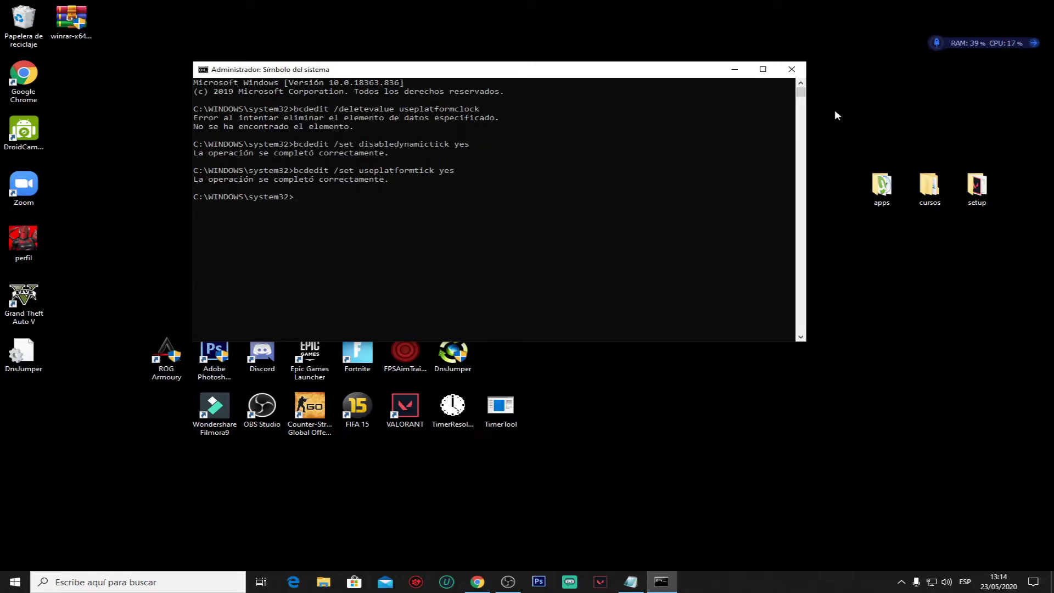
pyautogui.click(792, 69)
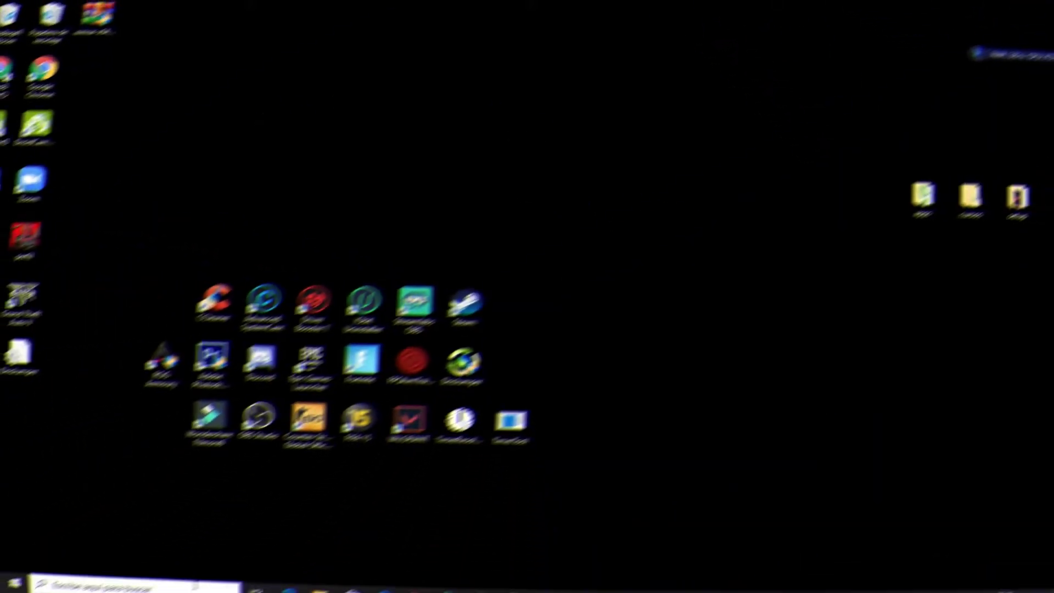
# Search Windows for cmd and open the Command Prompt (Símbolo del sistema) as administrator.
pyautogui.click(230, 582)
pyautogui.write('cmd')
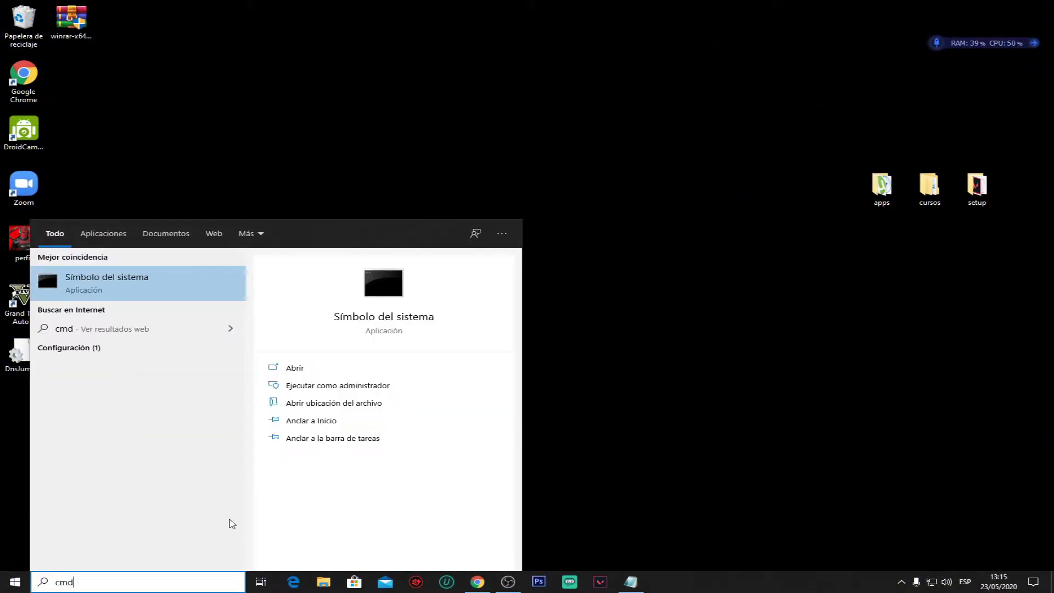
pyautogui.click(356, 385)
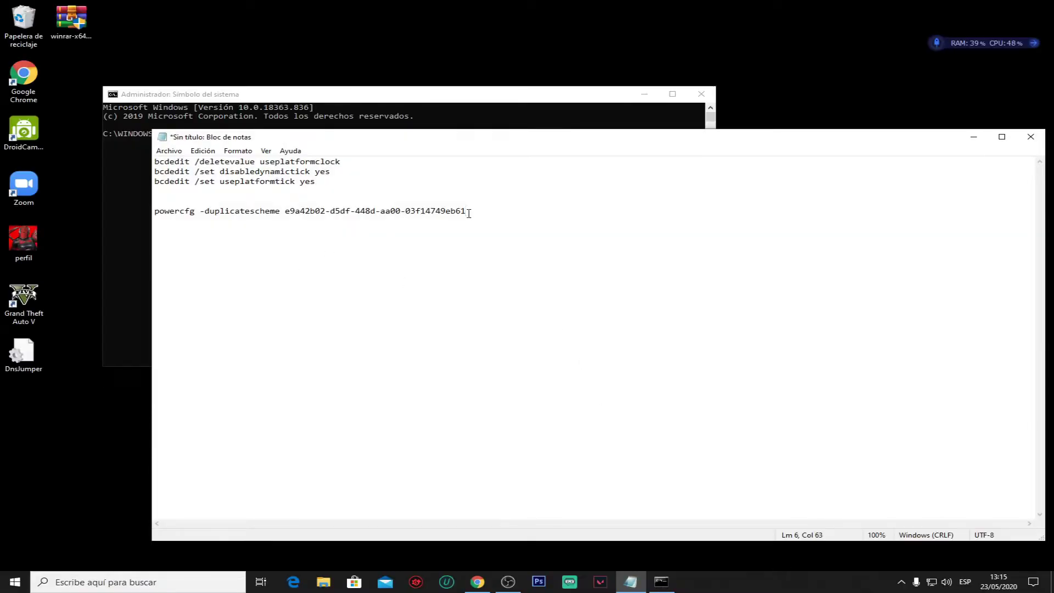
# Copy the noted command "powercfg -duplicatescheme e9a42b02-d5df-448d-aa00-03f14749eb61" and run it in the Command Prompt.
pyautogui.moveTo(468, 211); pyautogui.dragTo(157, 213)
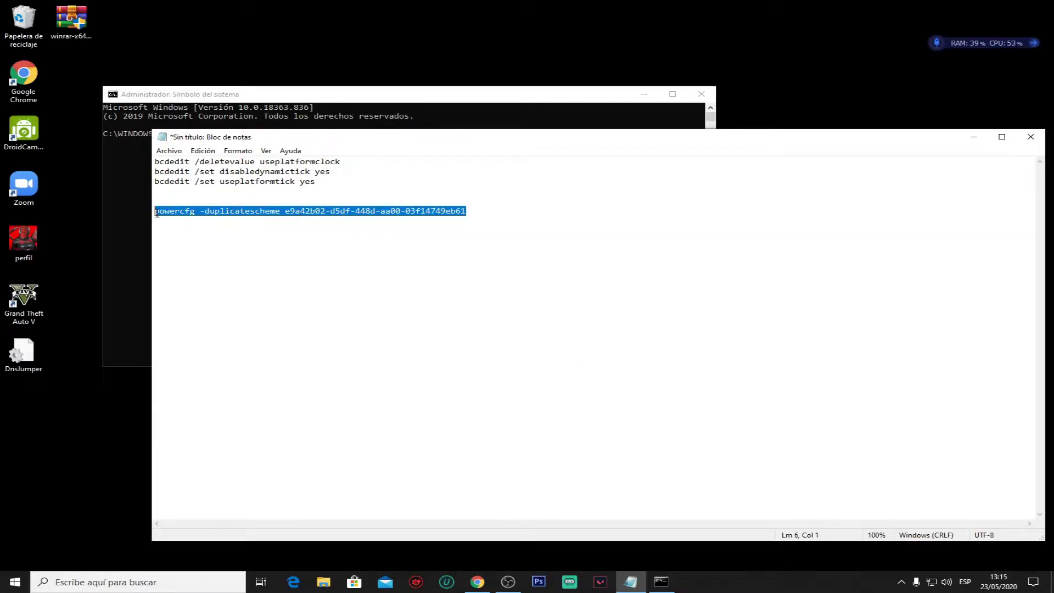
pyautogui.click(390, 95)
pyautogui.rightClick(220, 134)
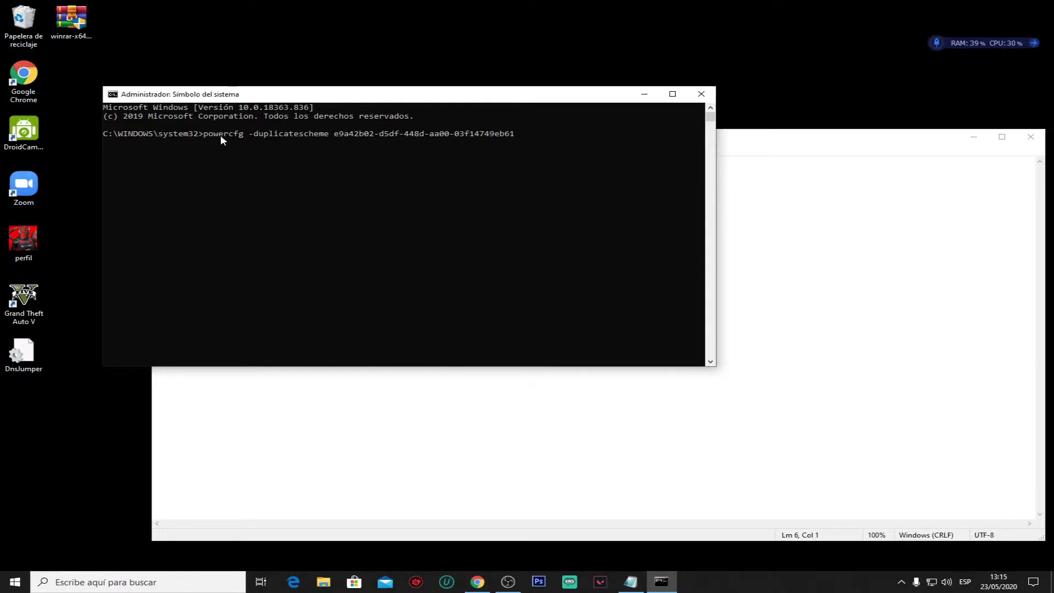
pyautogui.press('Return')
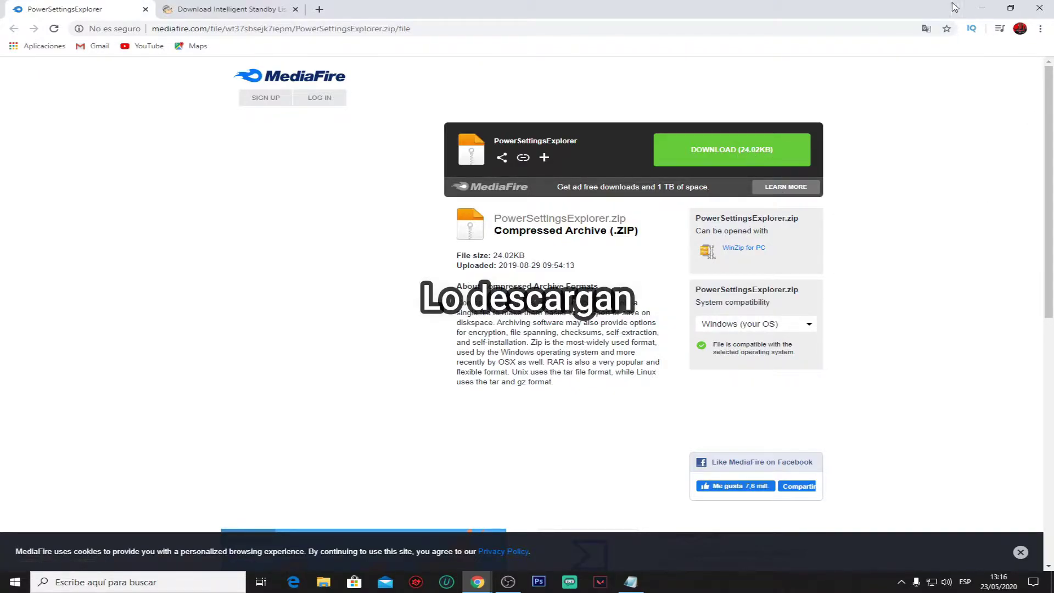
# Minimize the browser with the PowerSettingsExplorer download page and the window behind it to get to the desktop.
pyautogui.click(982, 8)
pyautogui.click(801, 45)
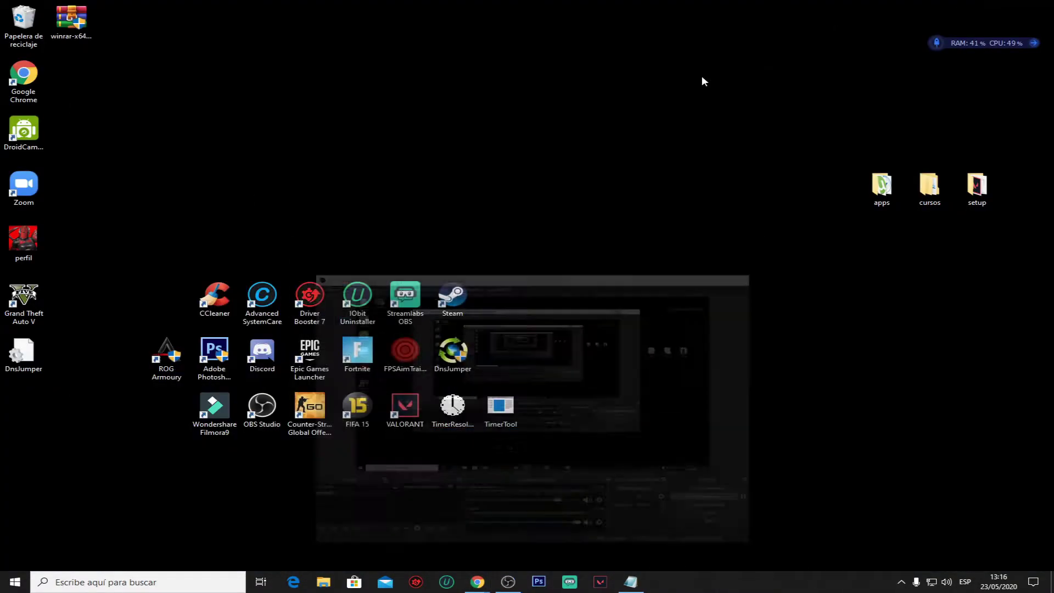
pyautogui.rightClick(595, 124)
pyautogui.click(565, 142)
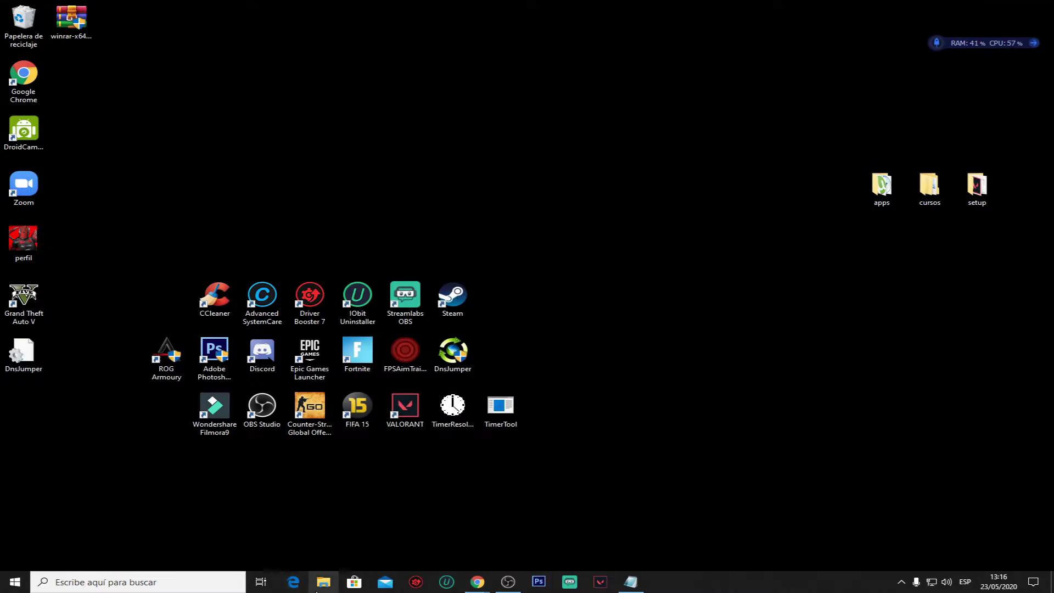
# Open the Descargas folder in File Explorer and locate the downloaded PowerSettingsExplorer archive.
pyautogui.press('super+e')
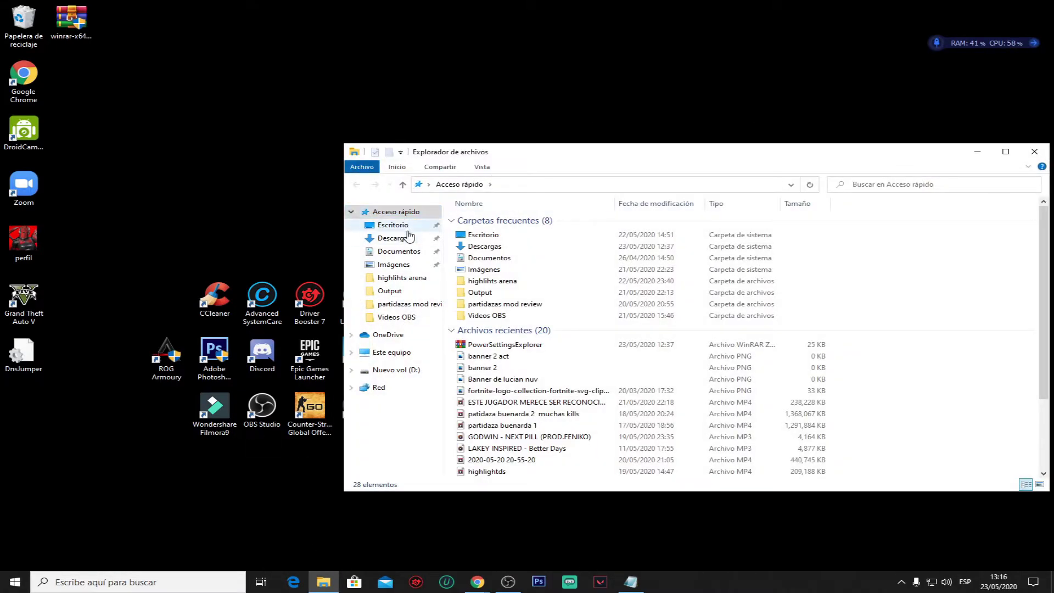
pyautogui.click(403, 225)
pyautogui.click(405, 239)
pyautogui.scroll(-2, 527, 269)
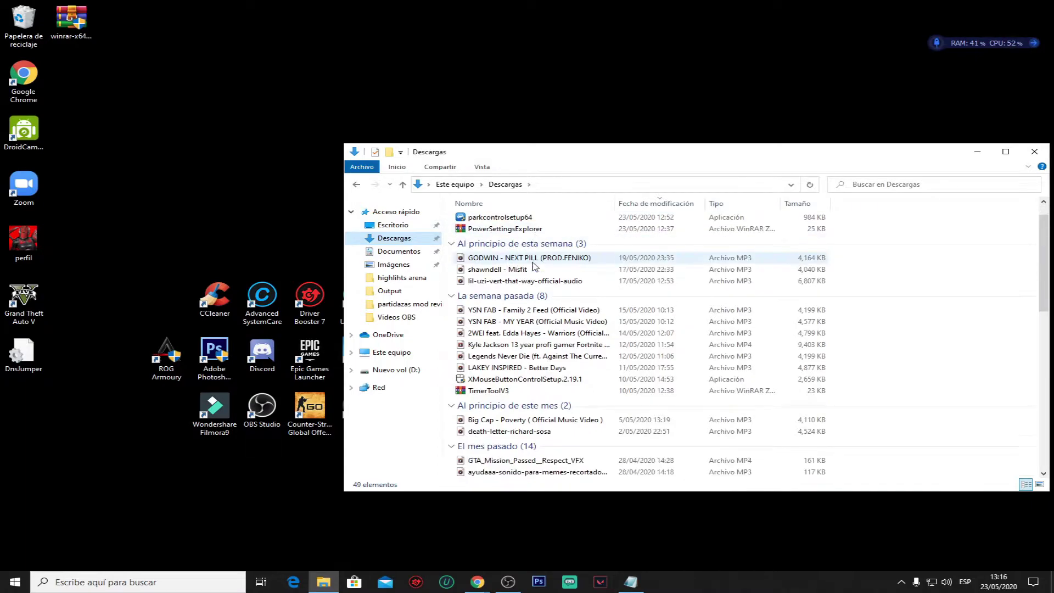
pyautogui.scroll(2, 535, 266)
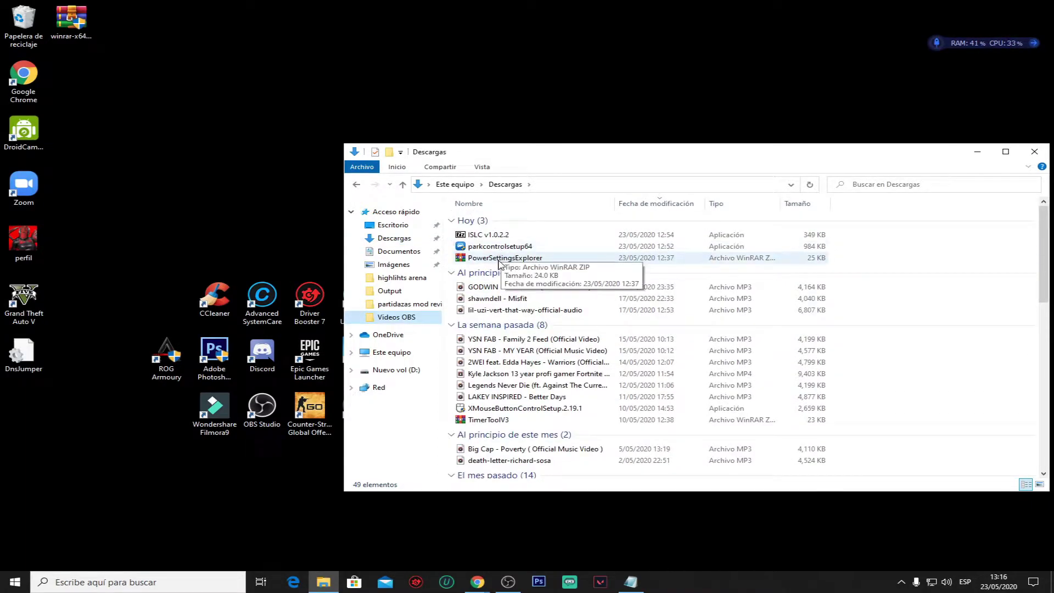
# Open the PowerSettingsExplorer archive and launch the application it contains.
pyautogui.click(516, 262)
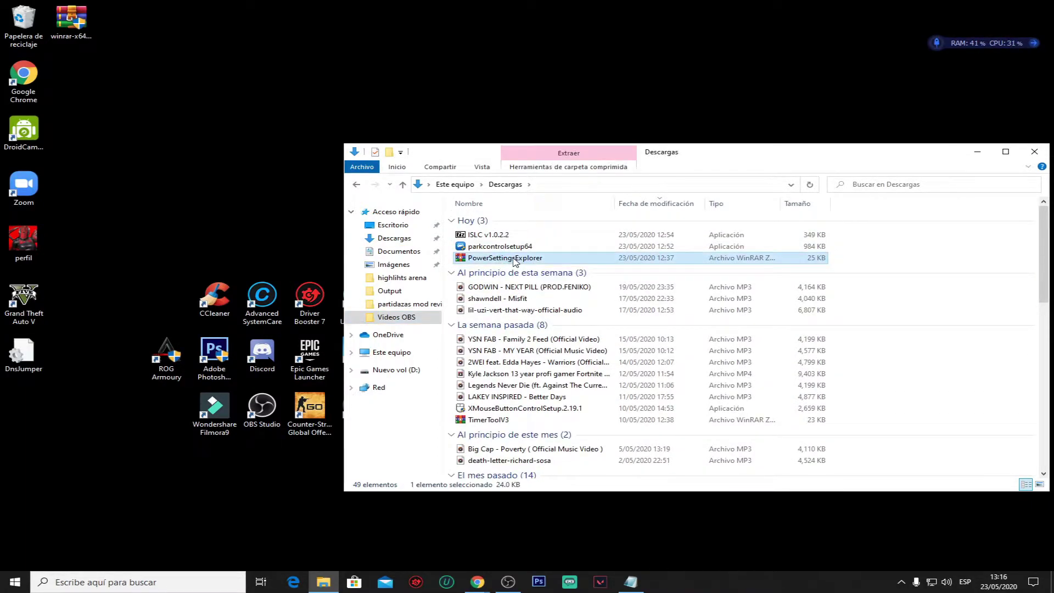
pyautogui.click(516, 262)
pyautogui.doubleClick(581, 258)
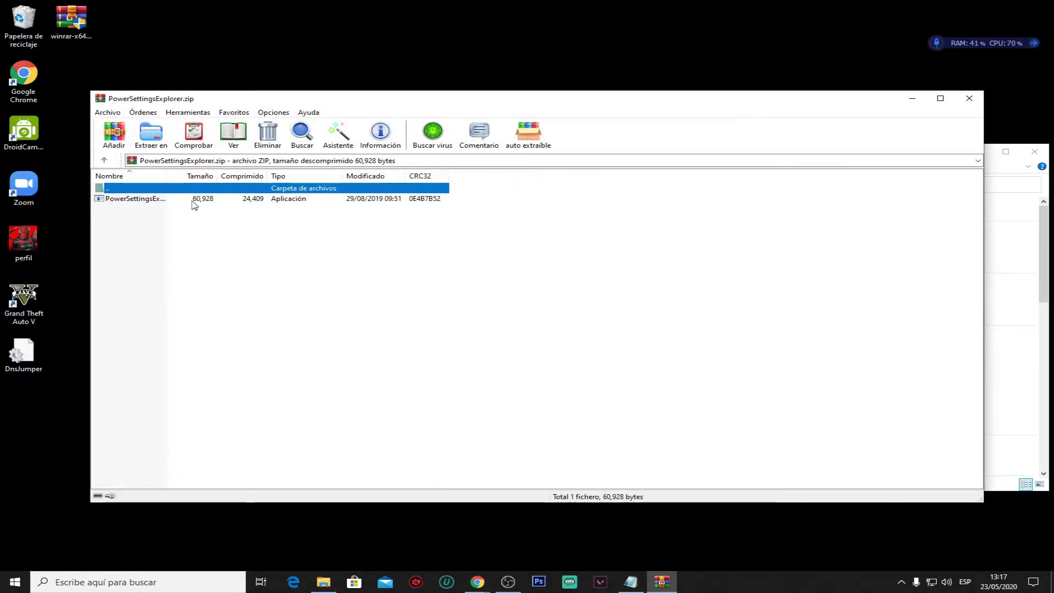
pyautogui.click(183, 199)
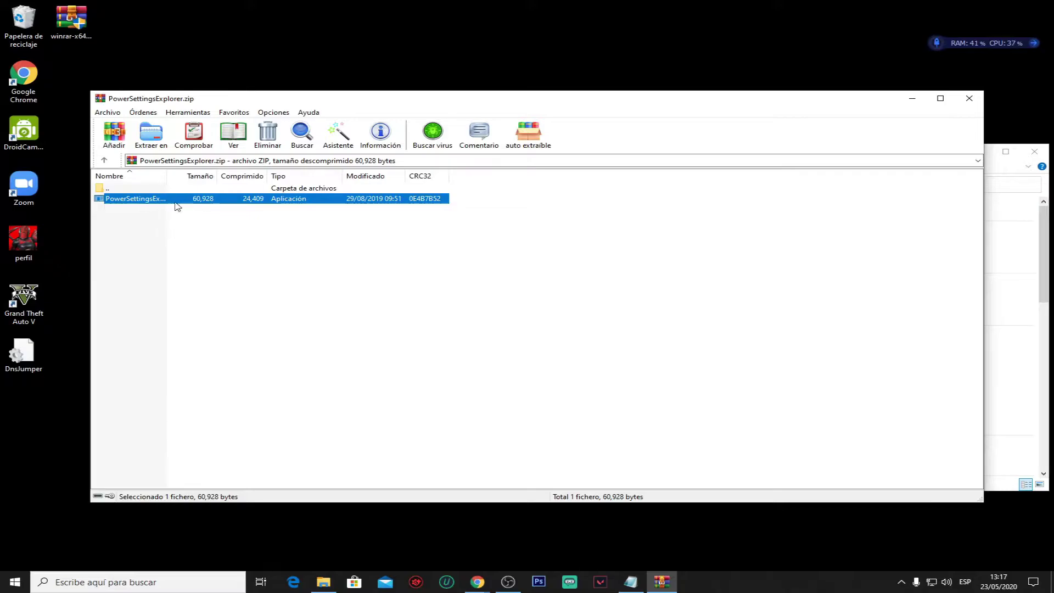
pyautogui.doubleClick(279, 204)
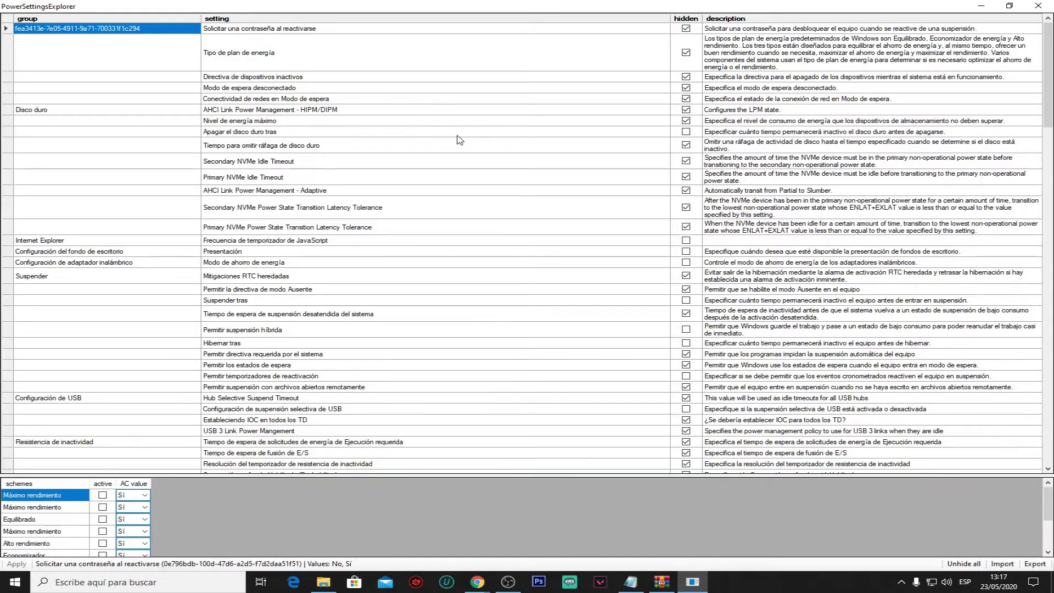
# Find "Permitir estados de aceleración" among the processor power settings and clear its hidden mark.
pyautogui.scroll(-3, 149, 99)
pyautogui.scroll(-3, 332, 67)
pyautogui.scroll(-5, 286, 134)
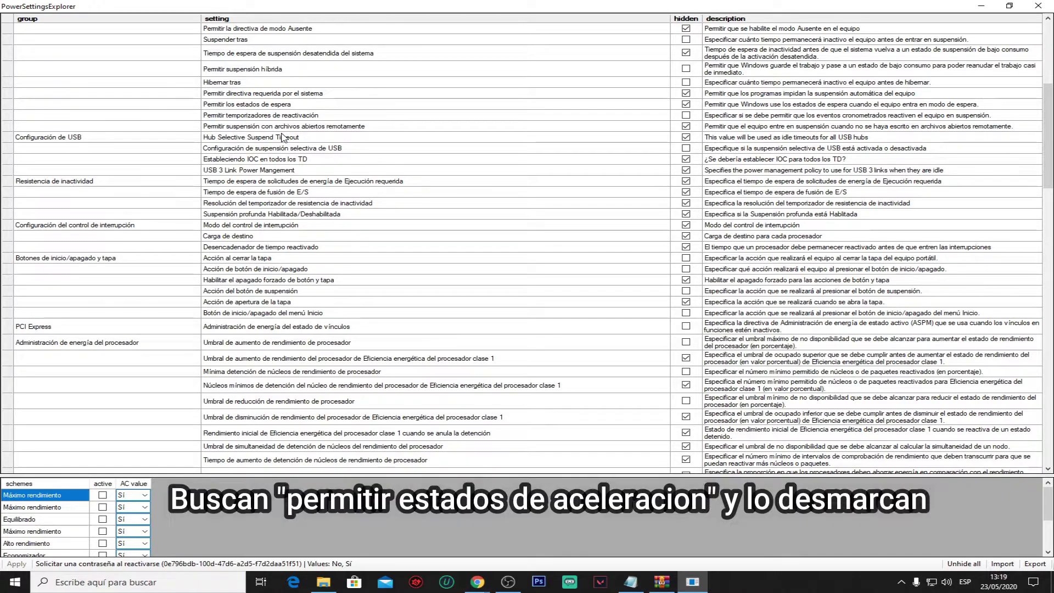
pyautogui.scroll(-1, 282, 137)
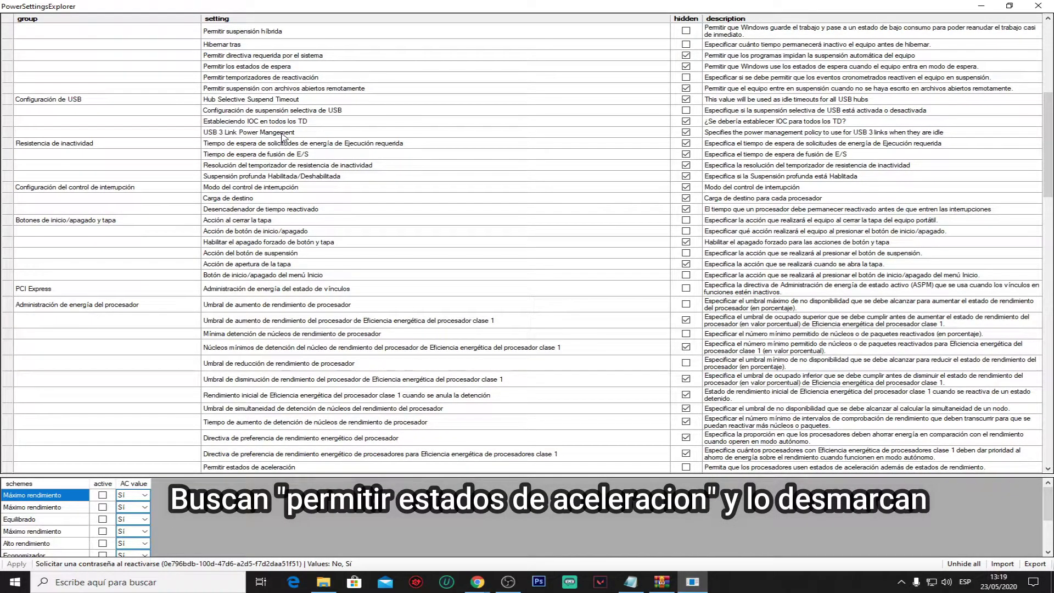
pyautogui.scroll(-1, 282, 136)
pyautogui.scroll(-3, 282, 137)
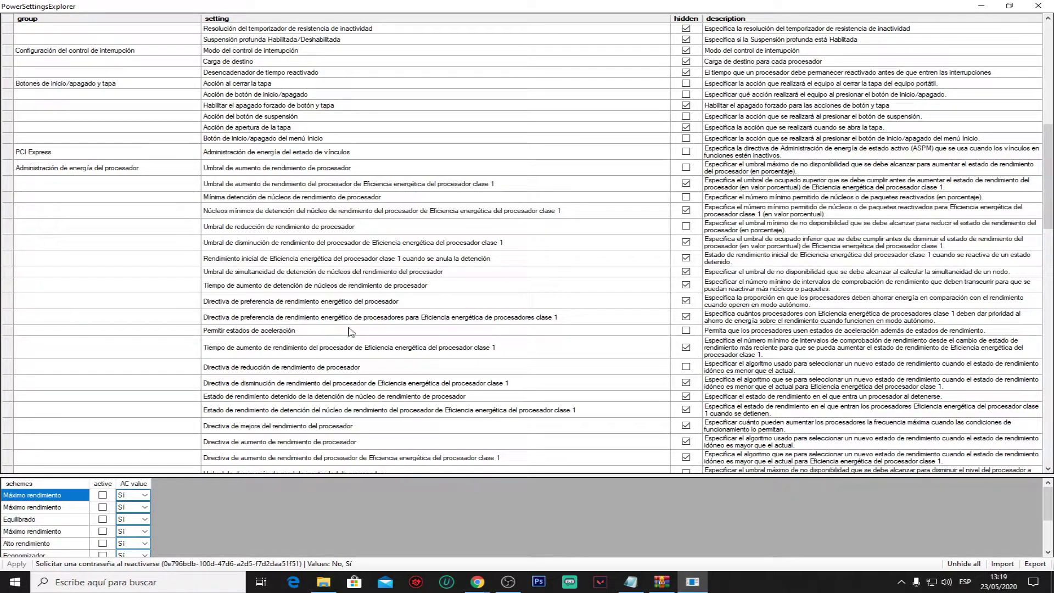
pyautogui.click(685, 331)
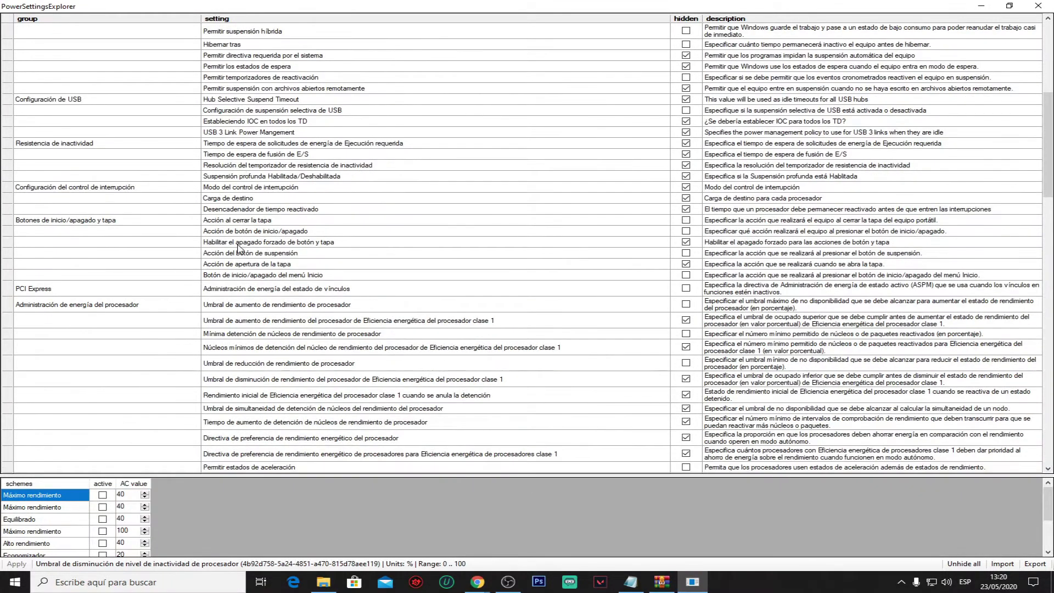
# Clear the hidden mark of the processor setting "Umbral de disminución de nivel de inactividad de procesador".
pyautogui.scroll(-10, 262, 288)
pyautogui.scroll(-2, 261, 288)
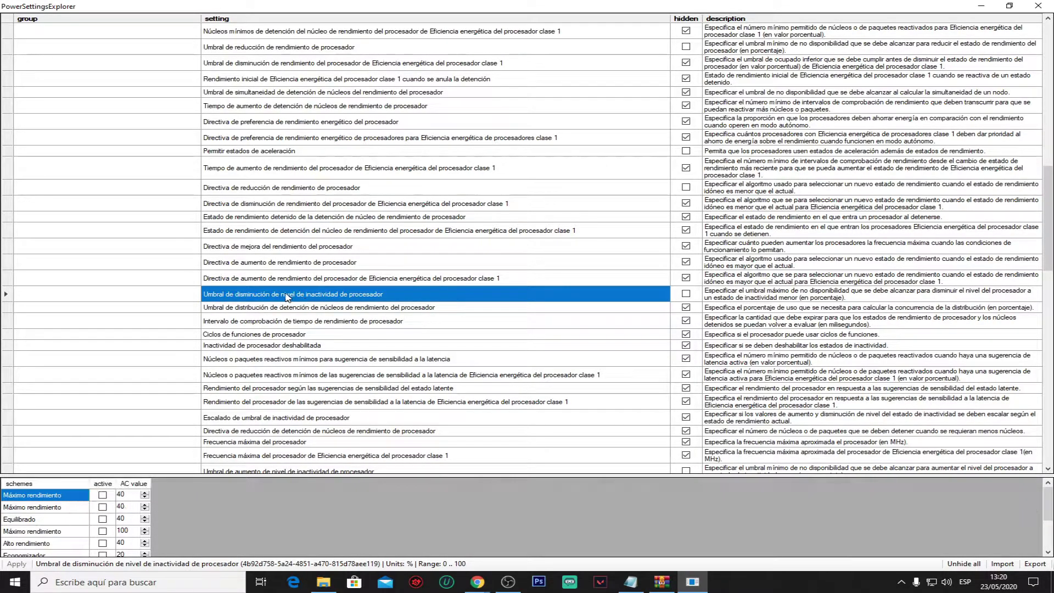
pyautogui.click(685, 295)
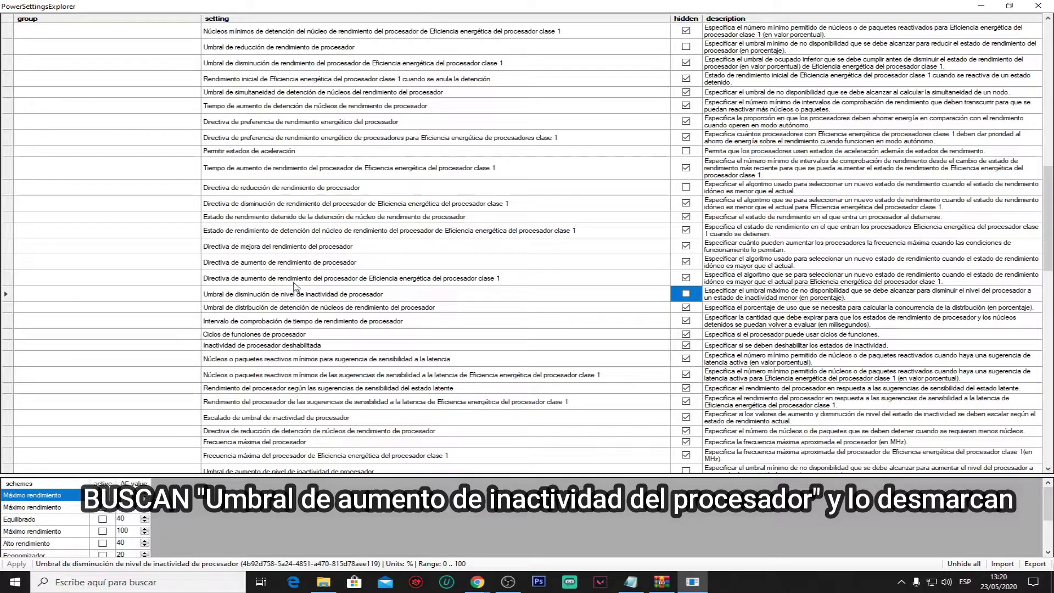
# Clear the hidden mark of the processor setting "Umbral de aumento de nivel de inactividad de procesador".
pyautogui.scroll(-1, 337, 294)
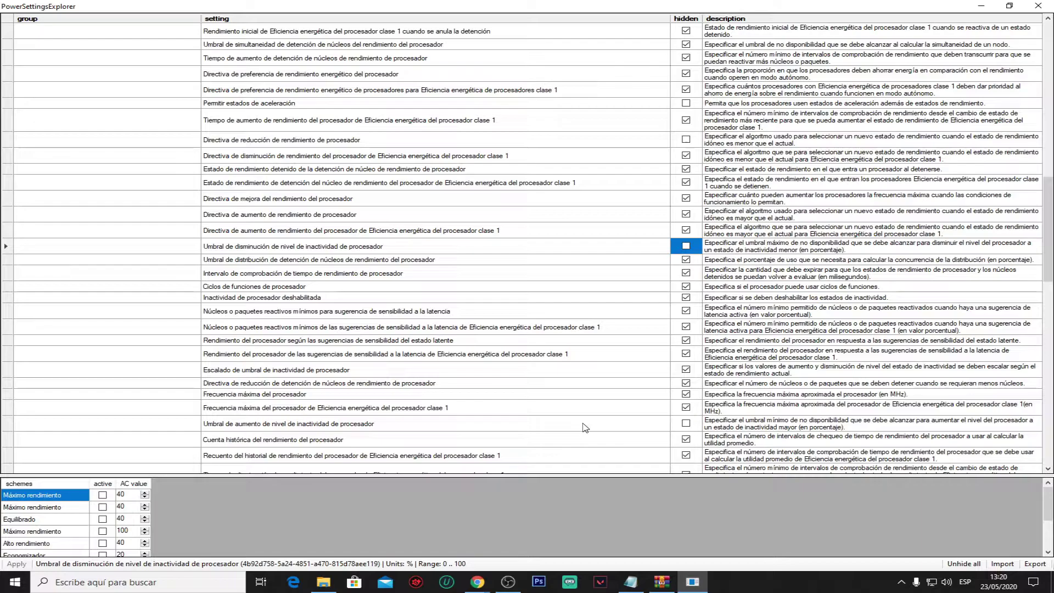
pyautogui.click(208, 424)
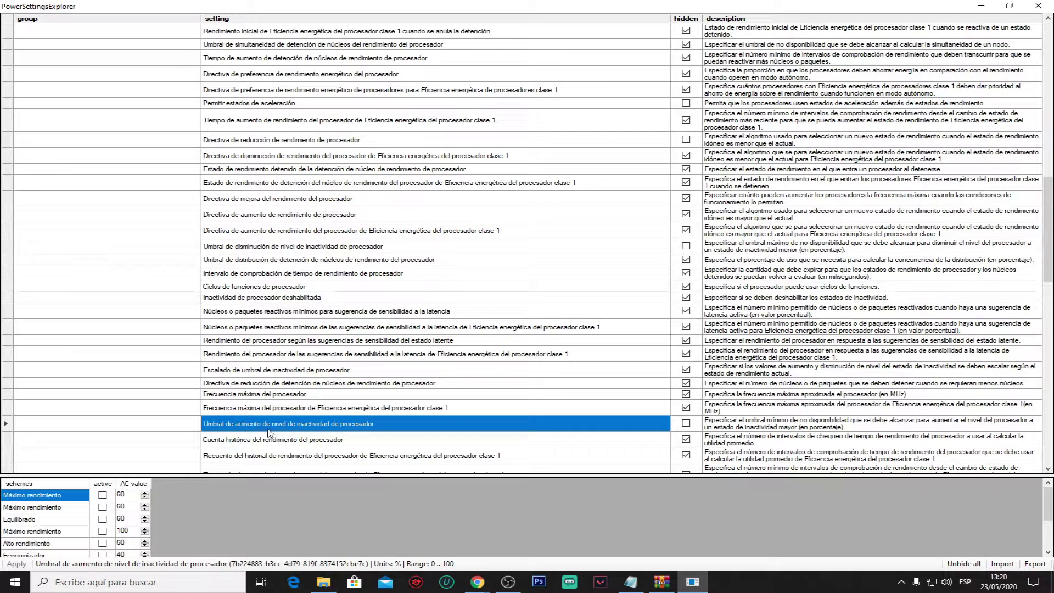
pyautogui.click(685, 425)
pyautogui.click(686, 422)
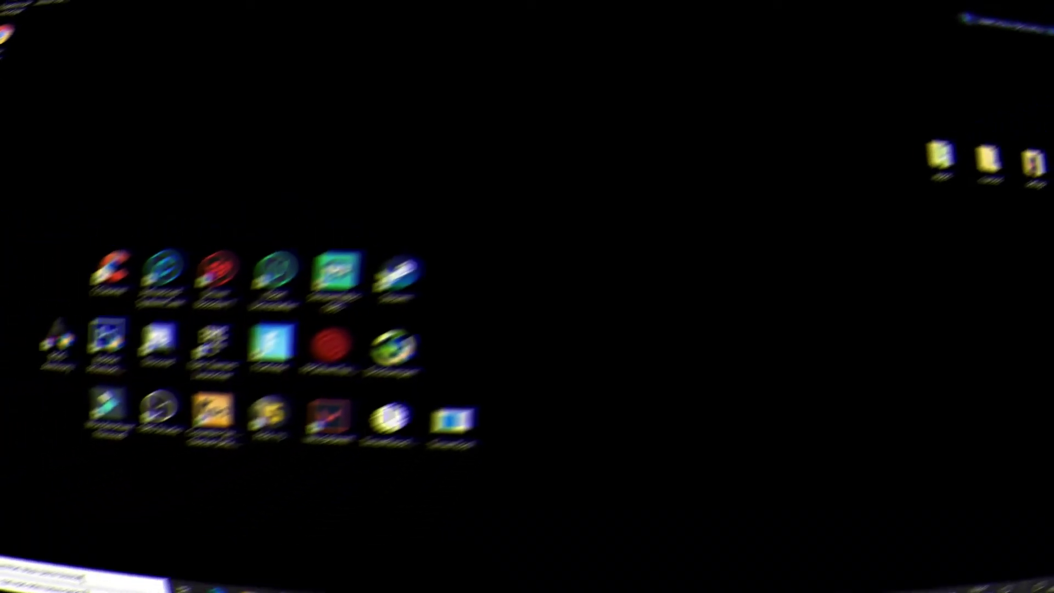
# Search Windows for "panel de" and open the Control Panel (Panel de control).
pyautogui.click(60, 576)
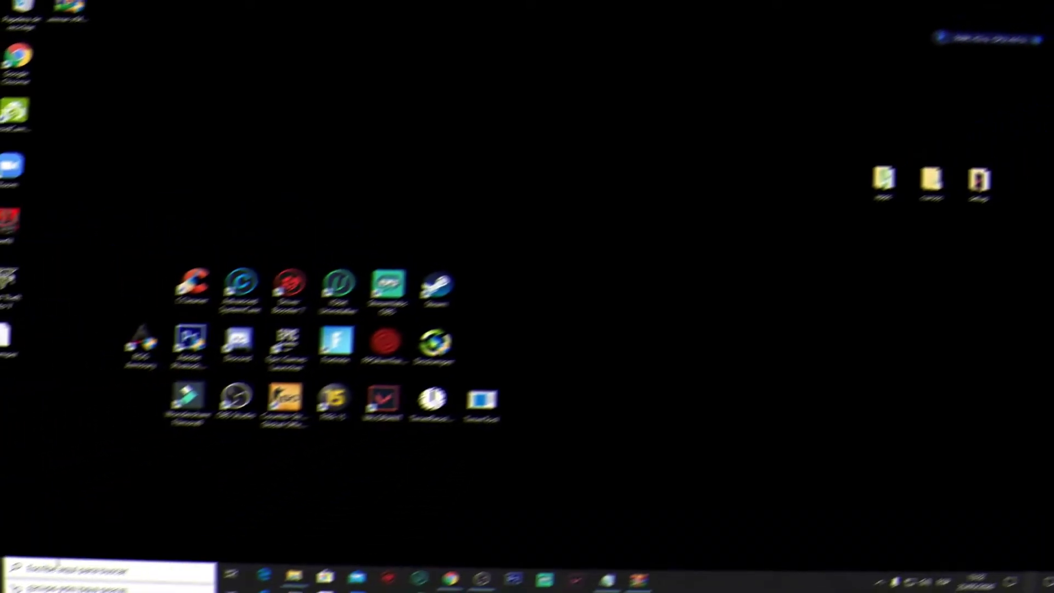
pyautogui.write('panel ')
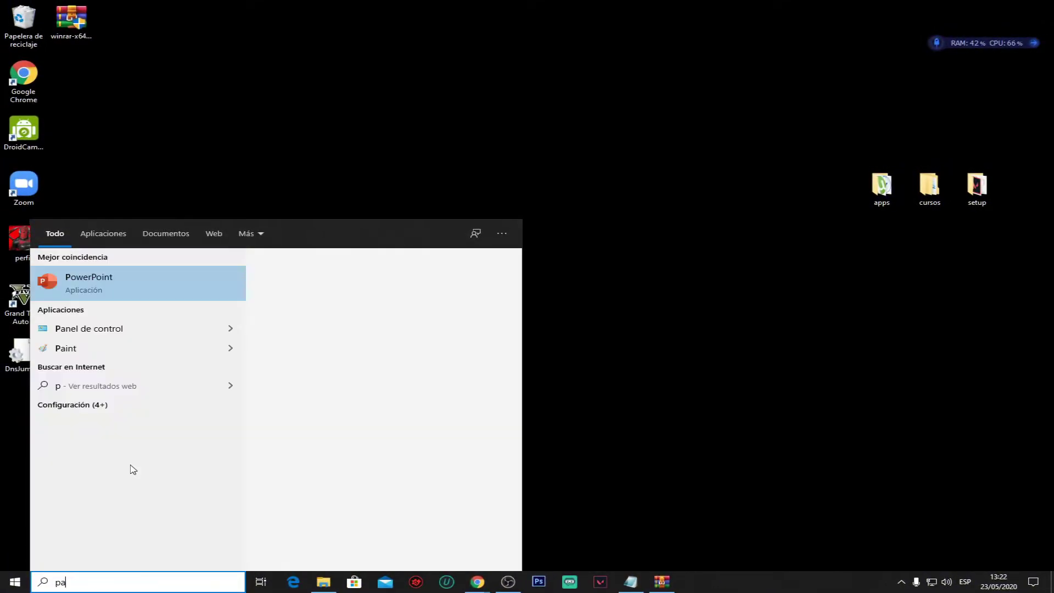
pyautogui.write('de')
pyautogui.click(162, 295)
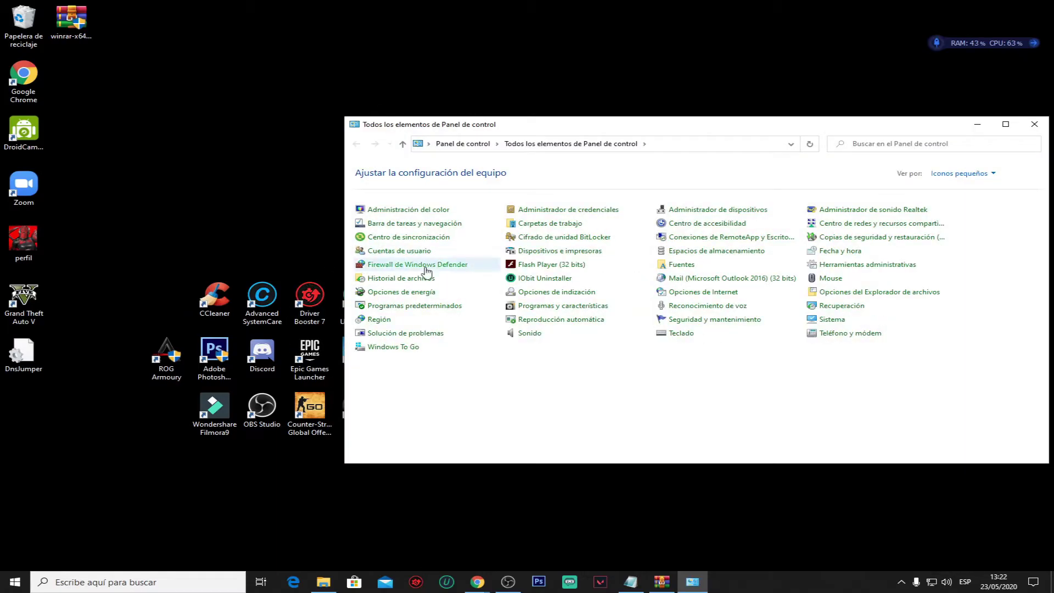
# Switch the Control Panel view to Categoría and reopen the list of view options.
pyautogui.click(961, 174)
pyautogui.click(936, 187)
pyautogui.click(889, 173)
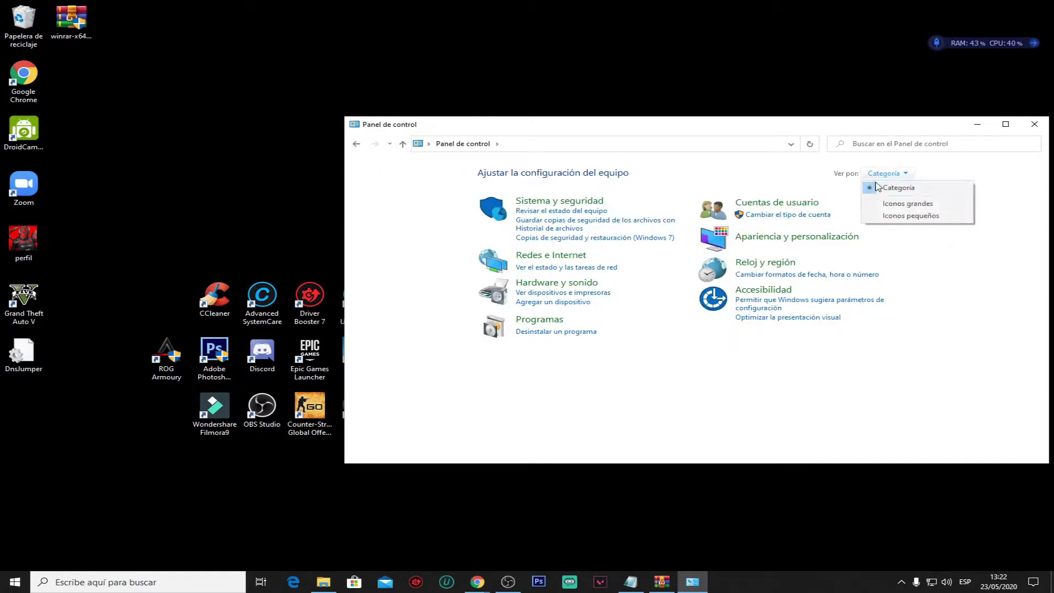
# Show the Control Panel items as Iconos pequeños and open Opciones de energía.
pyautogui.click(927, 217)
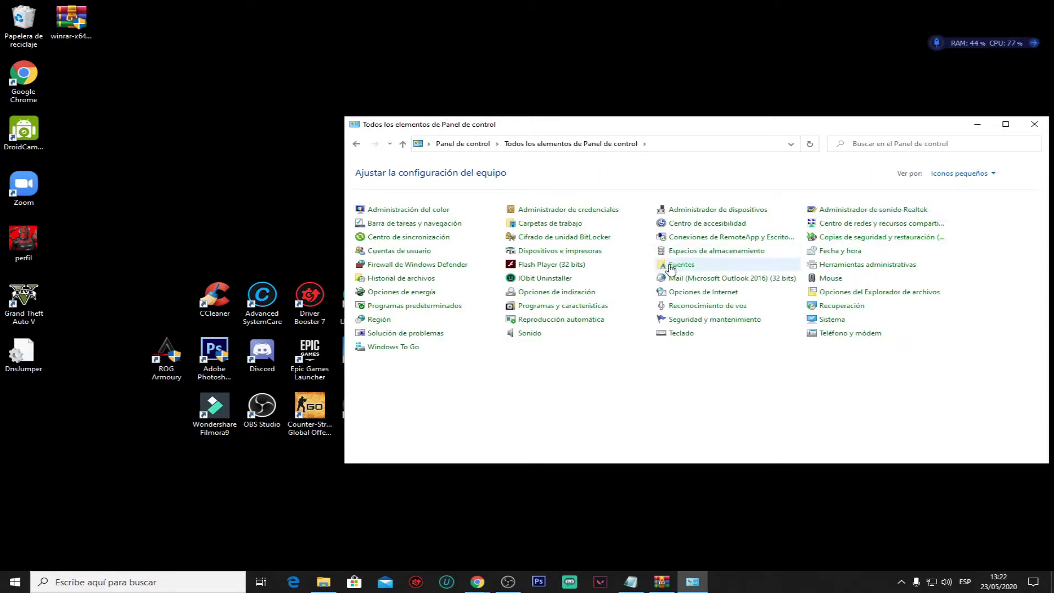
pyautogui.click(425, 293)
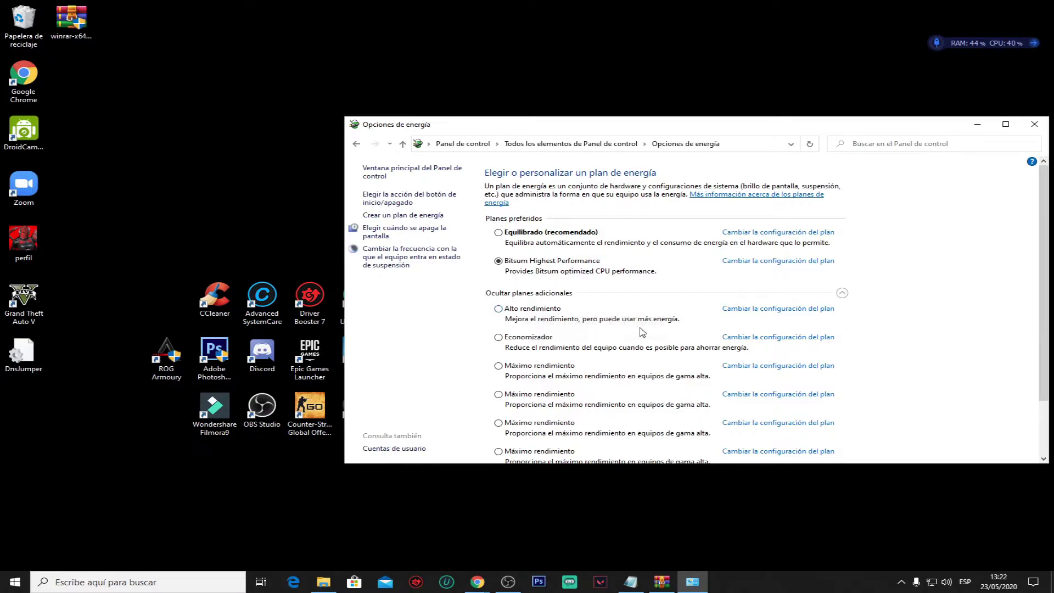
# Activate the first Máximo rendimiento plan in the list and open its advanced power settings.
pyautogui.scroll(-3, 642, 332)
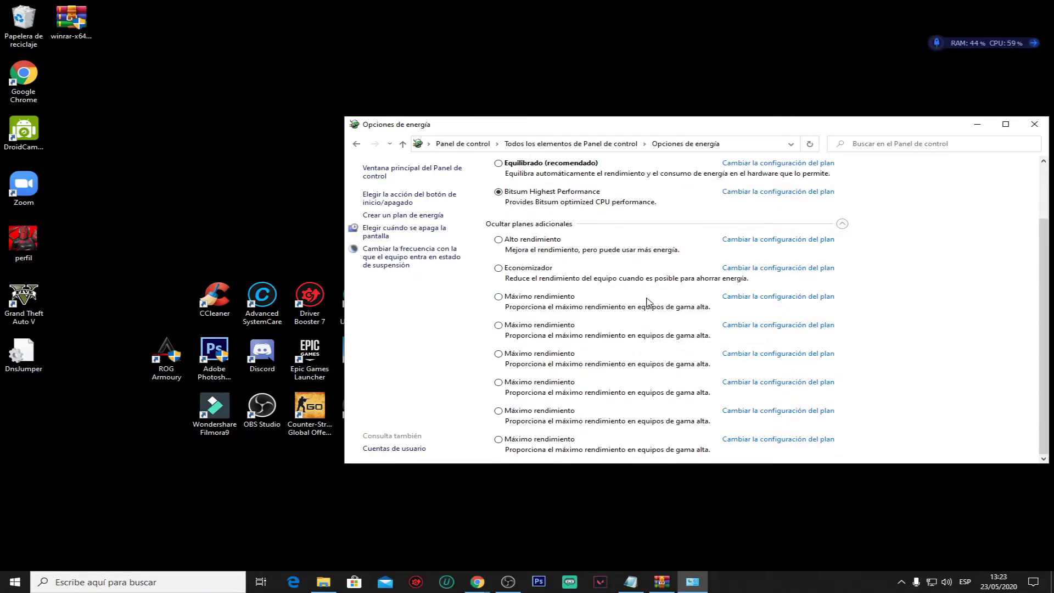
pyautogui.click(511, 298)
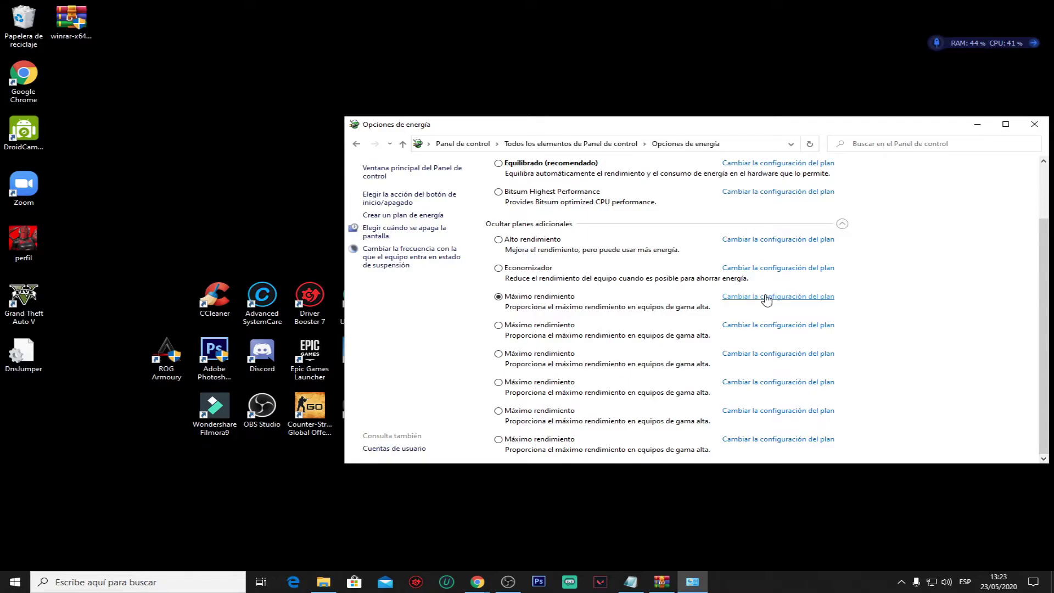
pyautogui.click(767, 299)
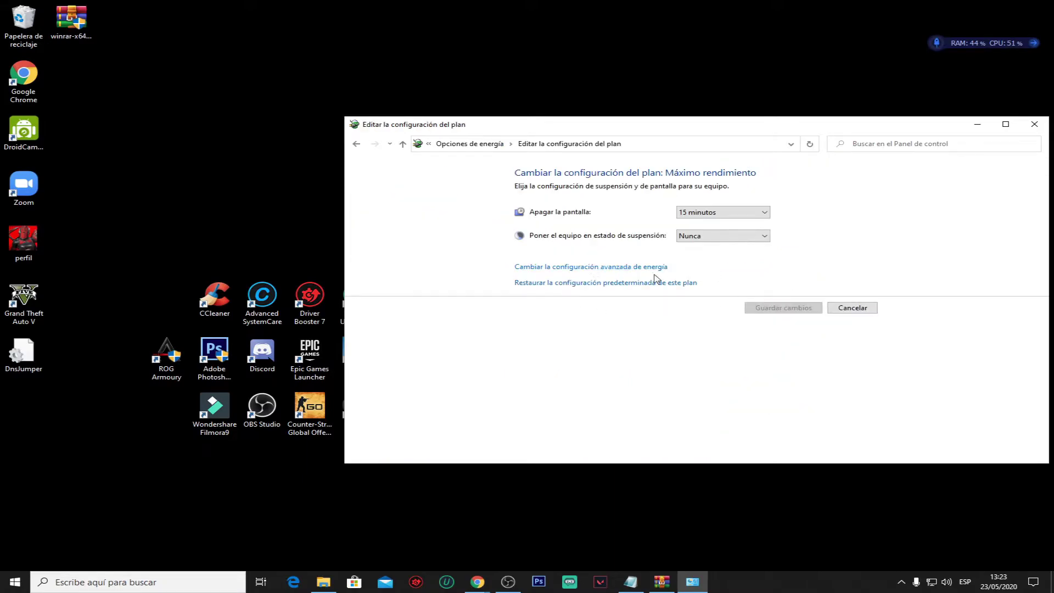
pyautogui.click(623, 269)
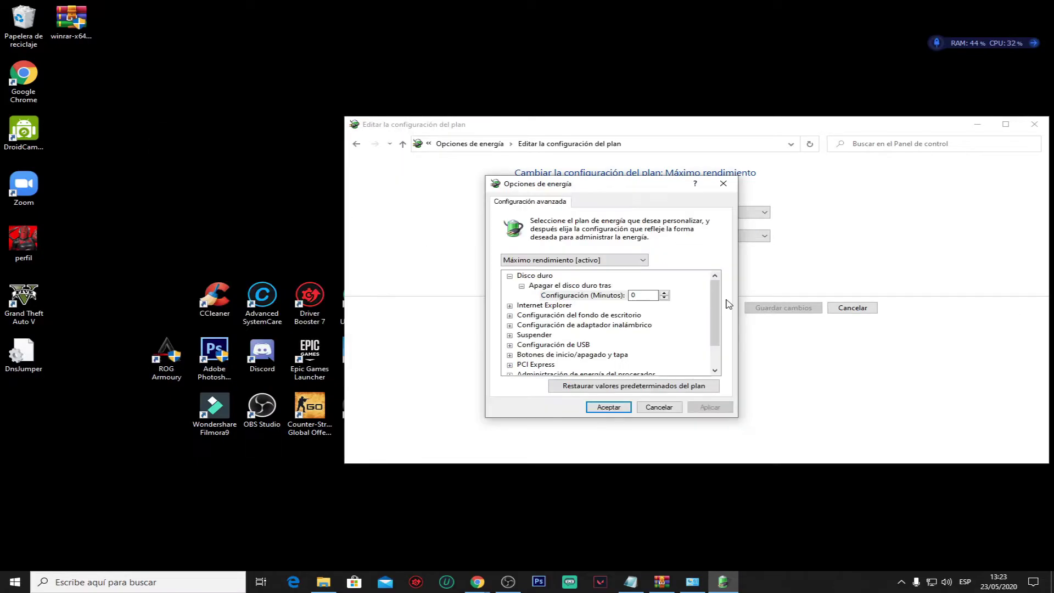
# Under Administración de energía del procesador, set "Umbral de disminución de nivel de inactividad de procesador" to 100%.
pyautogui.moveTo(712, 294); pyautogui.dragTo(708, 322)
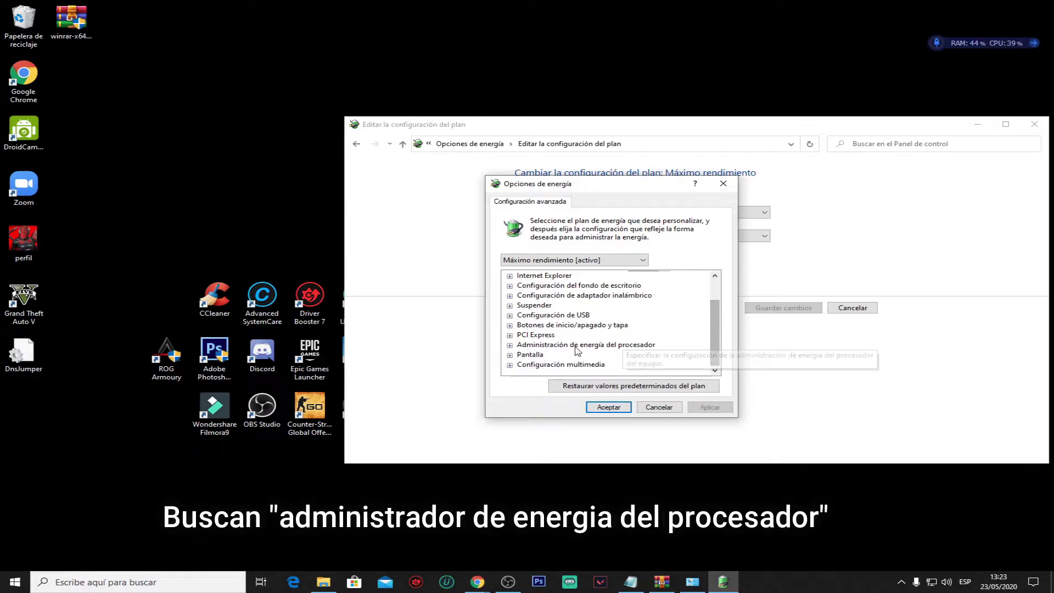
pyautogui.click(510, 346)
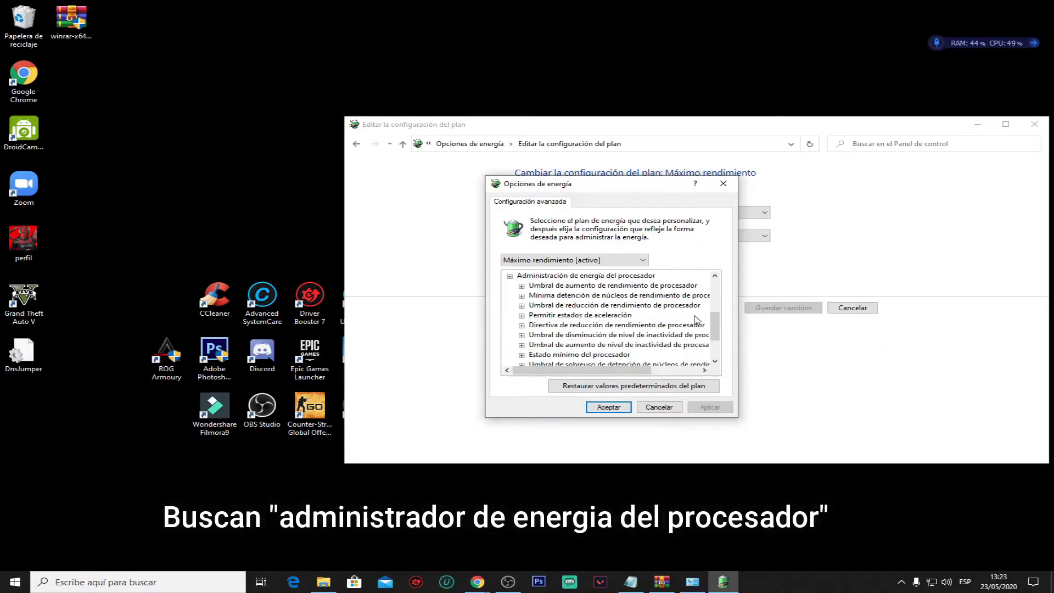
pyautogui.moveTo(712, 333)
pyautogui.mouseDown()
pyautogui.moveTo(716, 311)
pyautogui.moveTo(716, 333)
pyautogui.mouseUp()
pyautogui.click(591, 336)
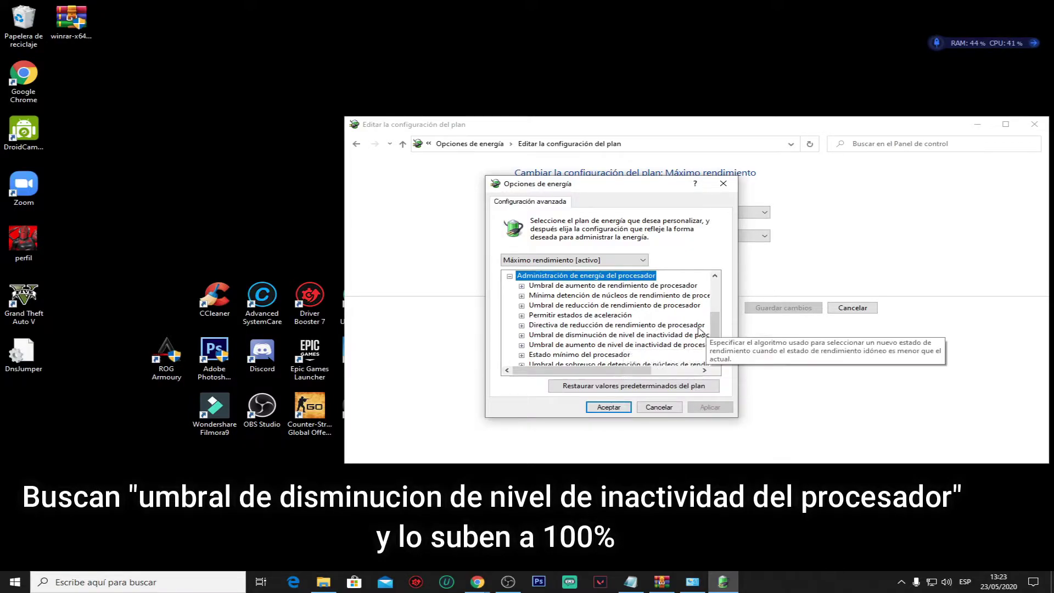
pyautogui.click(541, 334)
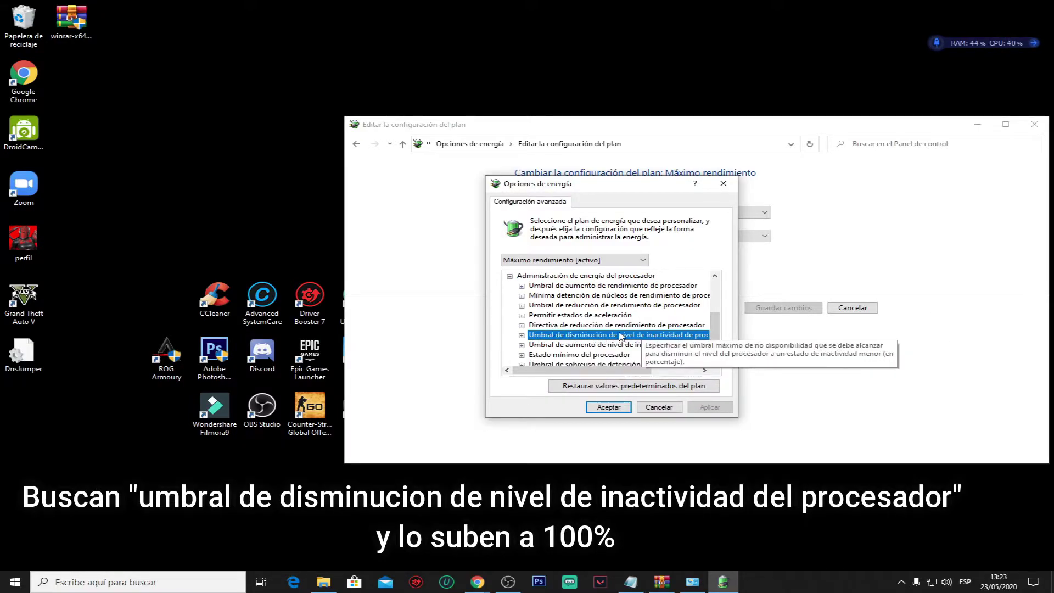
pyautogui.click(521, 336)
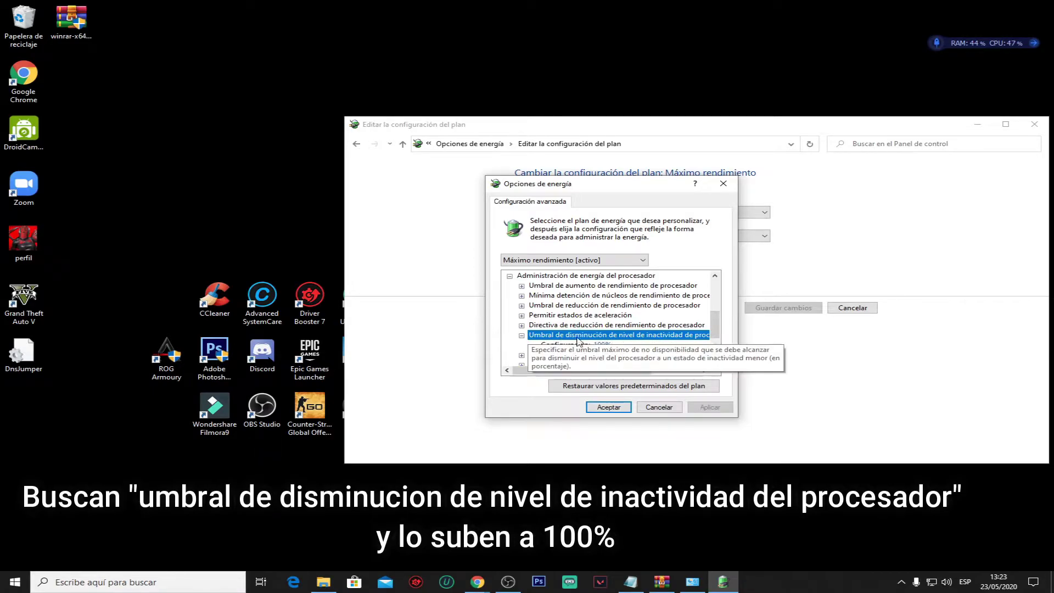
pyautogui.moveTo(716, 329); pyautogui.dragTo(715, 339)
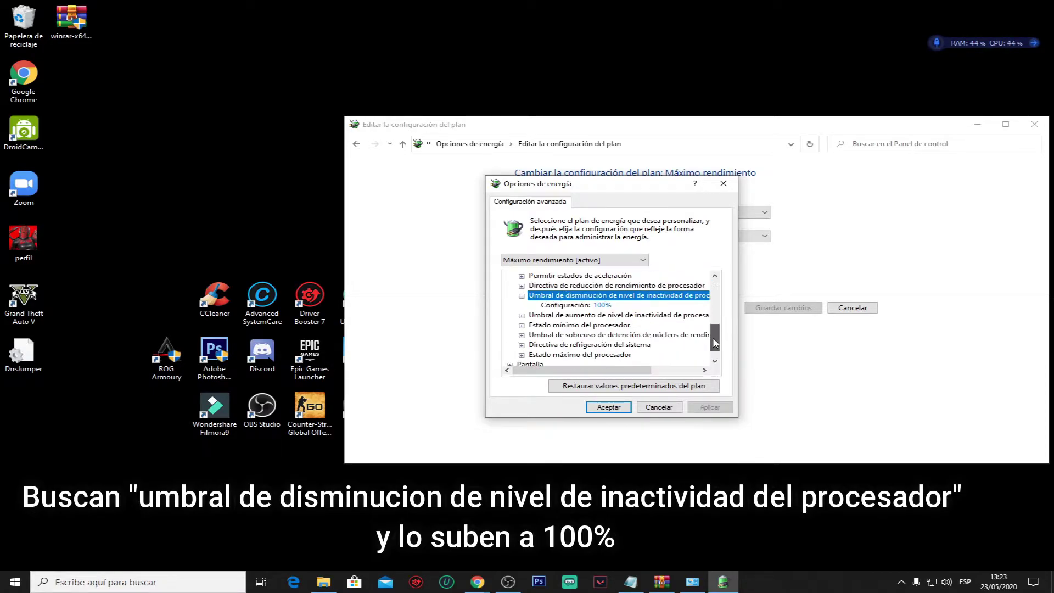
pyautogui.click(588, 306)
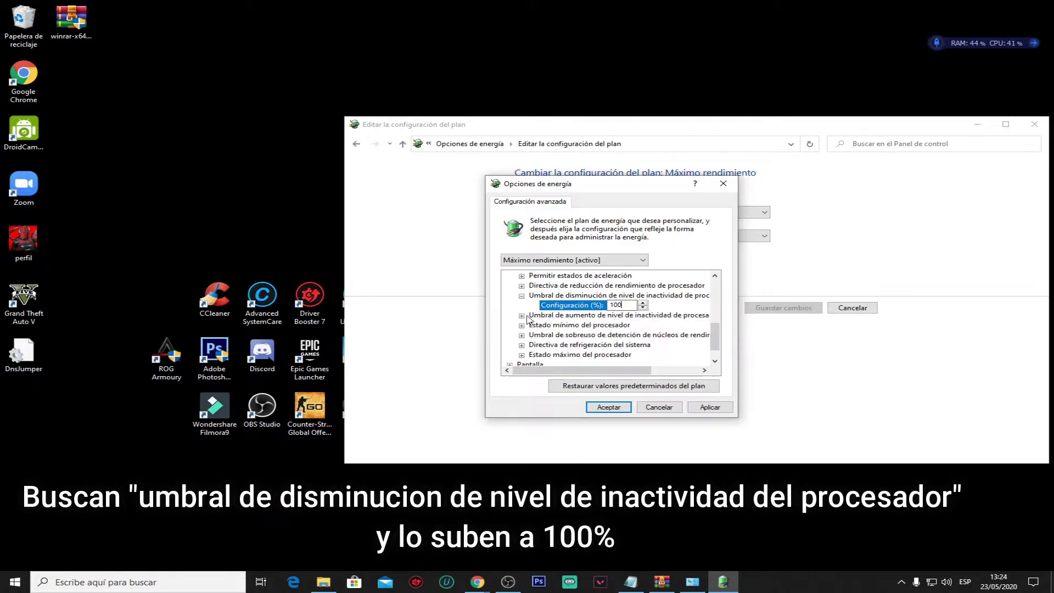
# Set "Umbral de aumento de nivel de inactividad de procesador" to 100%.
pyautogui.click(557, 316)
pyautogui.moveTo(633, 371); pyautogui.dragTo(638, 375)
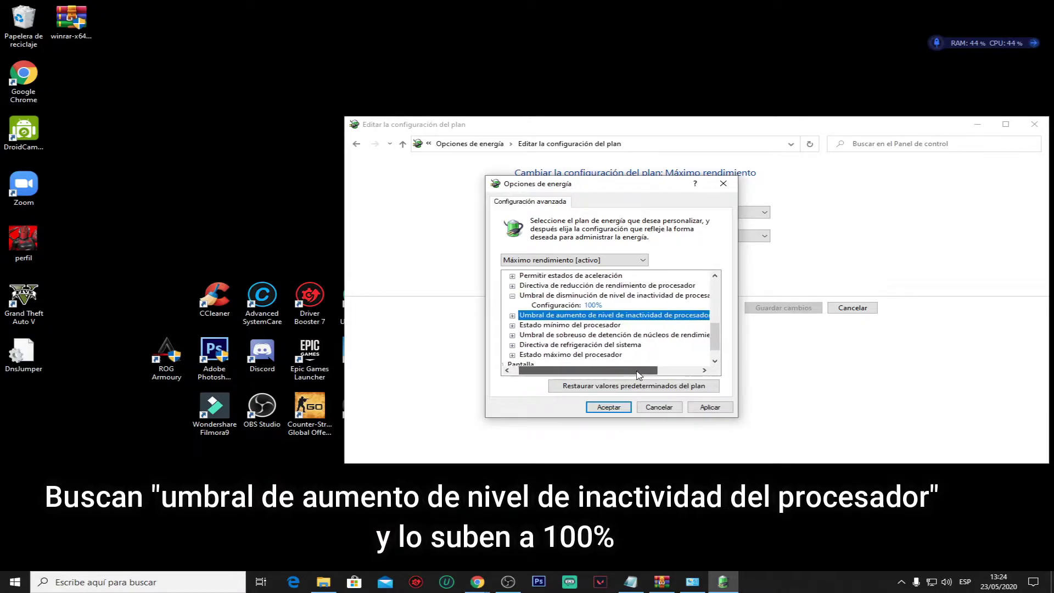
pyautogui.click(512, 316)
pyautogui.click(593, 324)
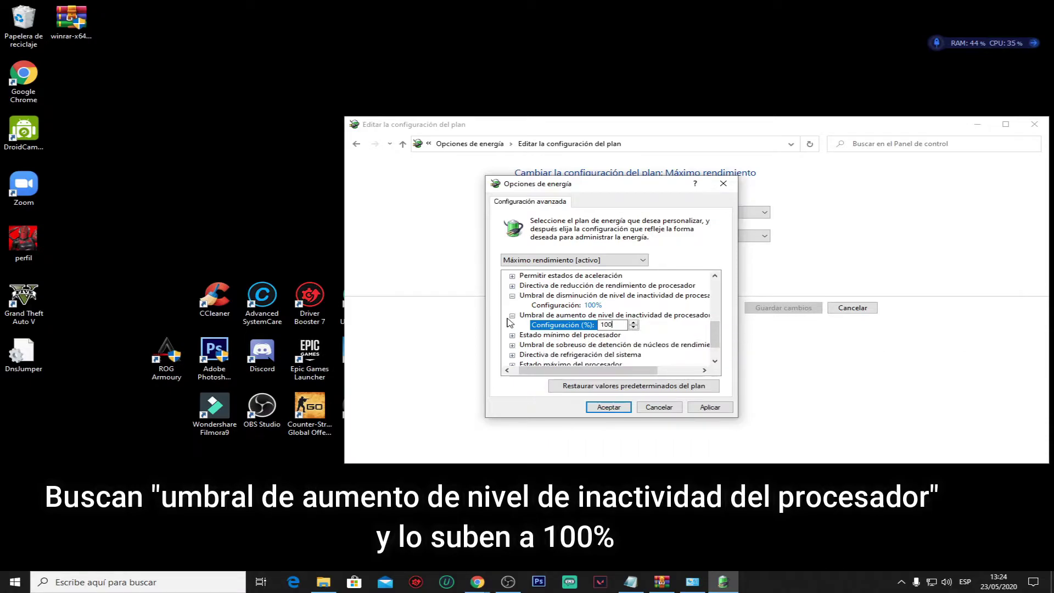
pyautogui.click(615, 345)
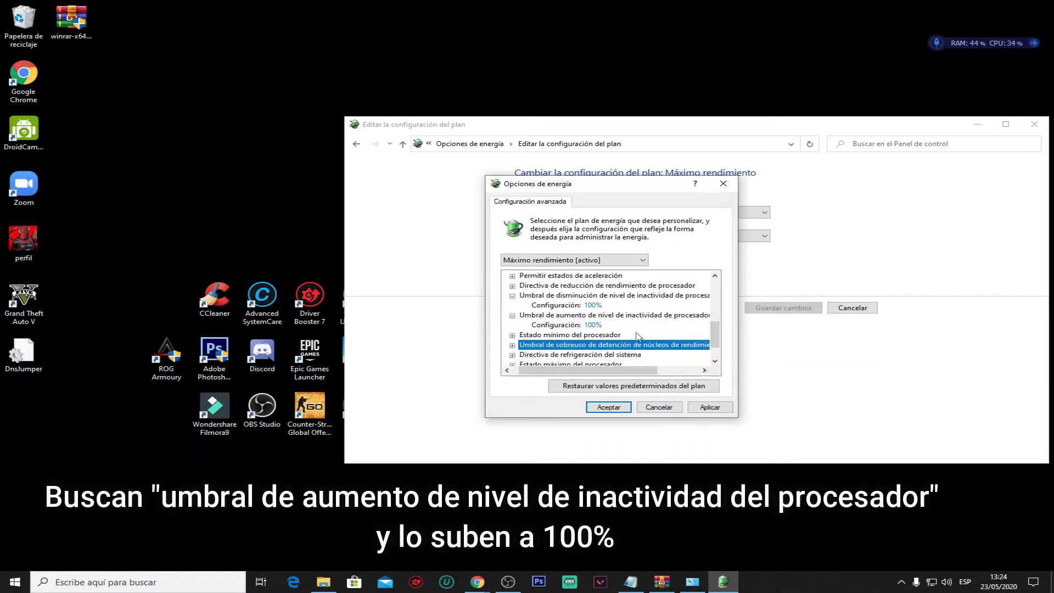
# Apply and accept the advanced power settings, and close the plan settings window.
pyautogui.click(712, 407)
pyautogui.click(609, 407)
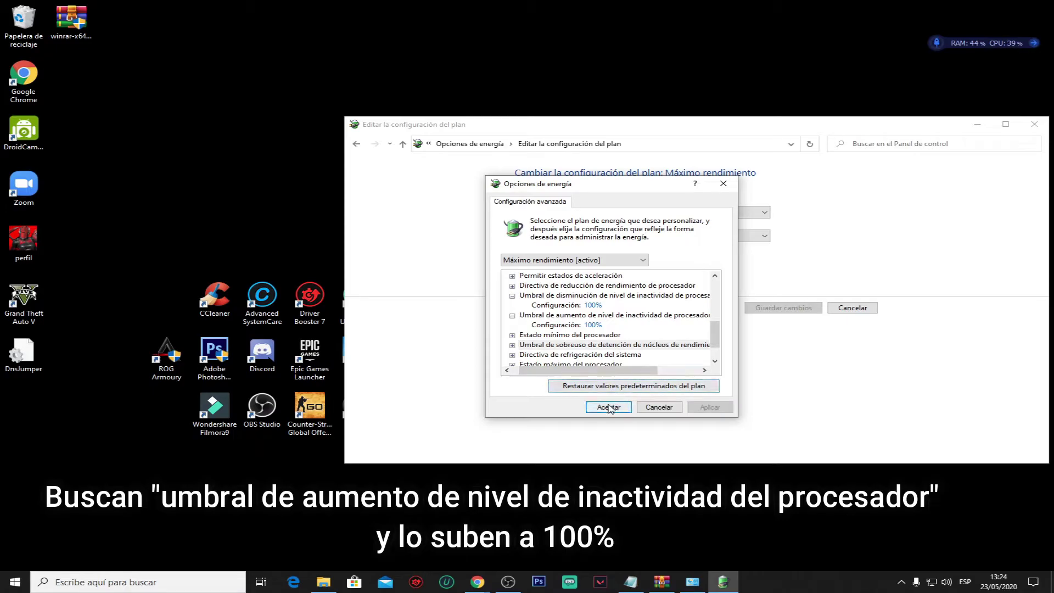
pyautogui.click(1034, 124)
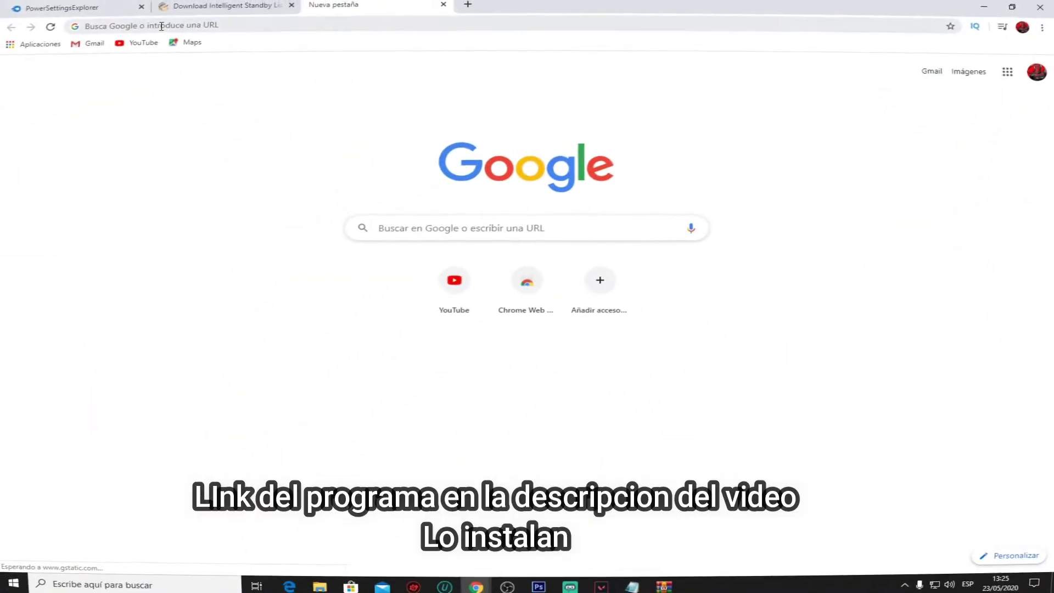
pyautogui.click(165, 29)
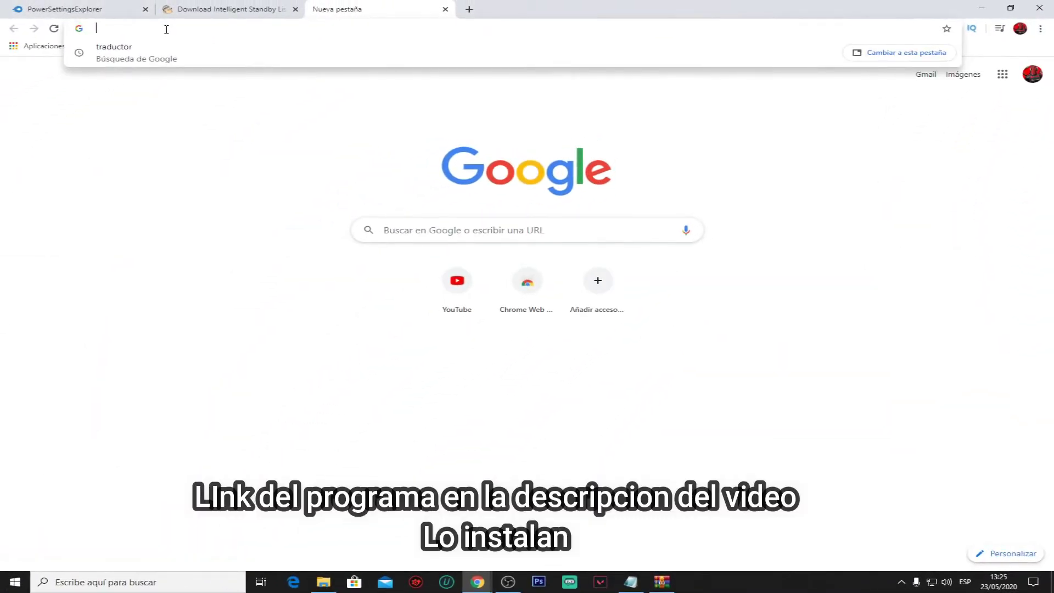
pyautogui.write('https://bitsum.com/parkcontrol/')
pyautogui.press('Return')
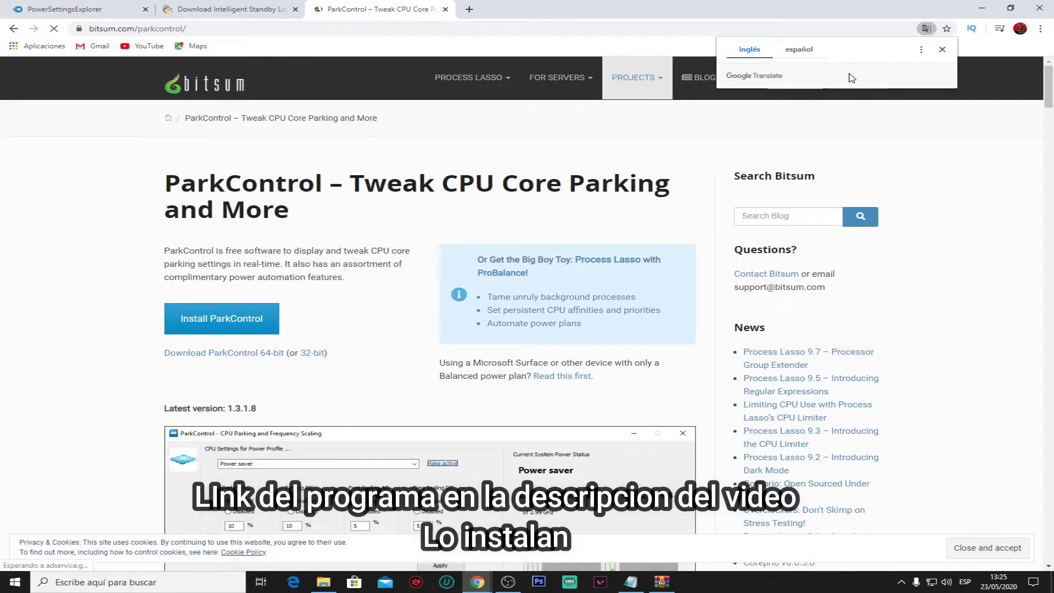
pyautogui.click(950, 54)
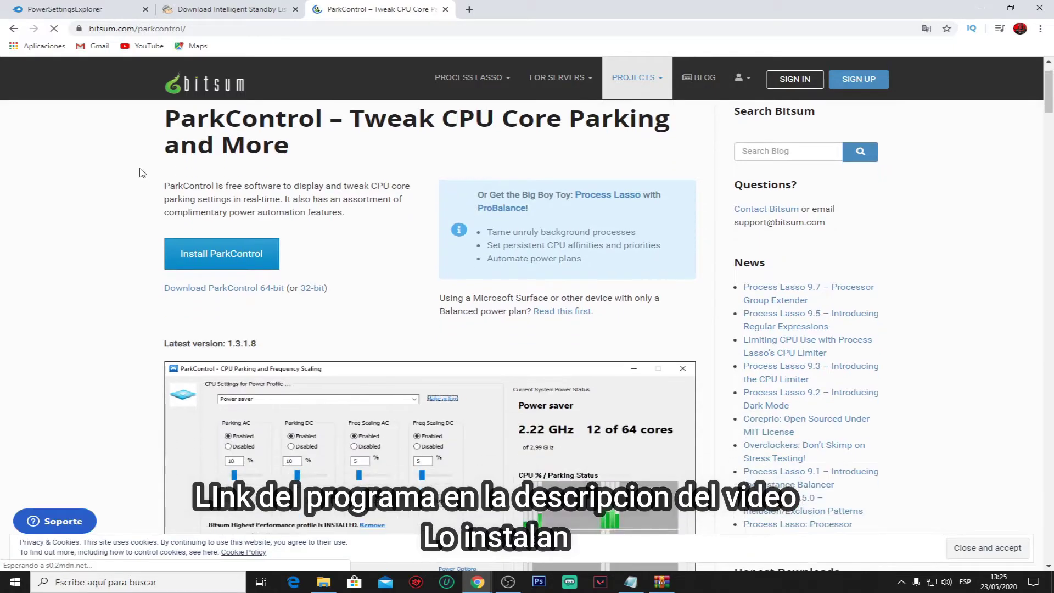
pyautogui.scroll(-2, 225, 245)
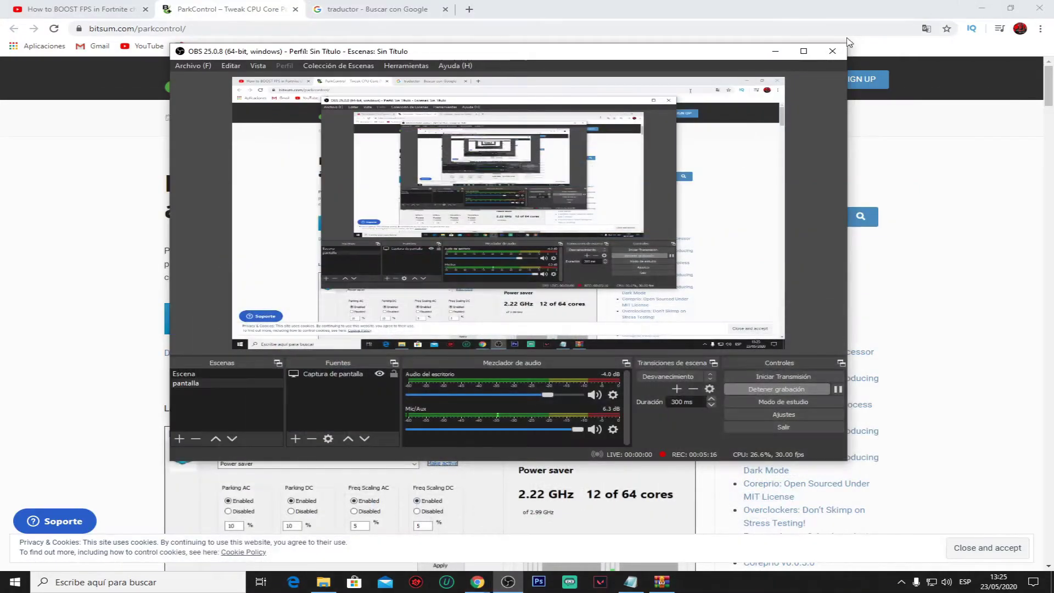
# Minimize the OBS and browser windows and open the Descargas folder in File Explorer.
pyautogui.click(776, 51)
pyautogui.click(982, 8)
pyautogui.rightClick(583, 190)
pyautogui.click(525, 130)
pyautogui.click(324, 582)
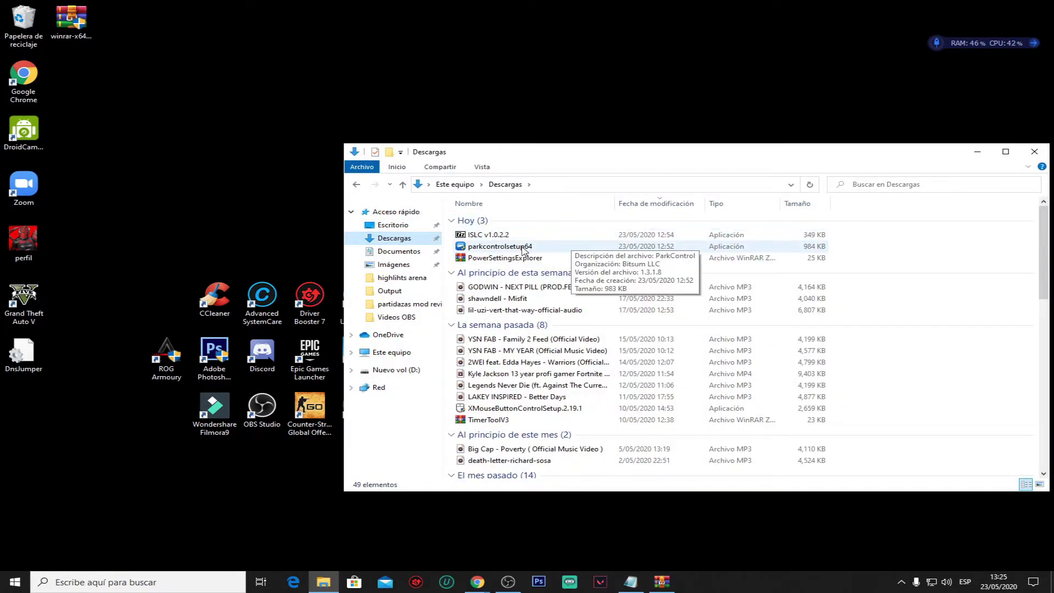
# Run parkcontrolsetup64 as administrator and install ParkControl in English, accepting the license agreement.
pyautogui.click(501, 247)
pyautogui.rightClick(502, 250)
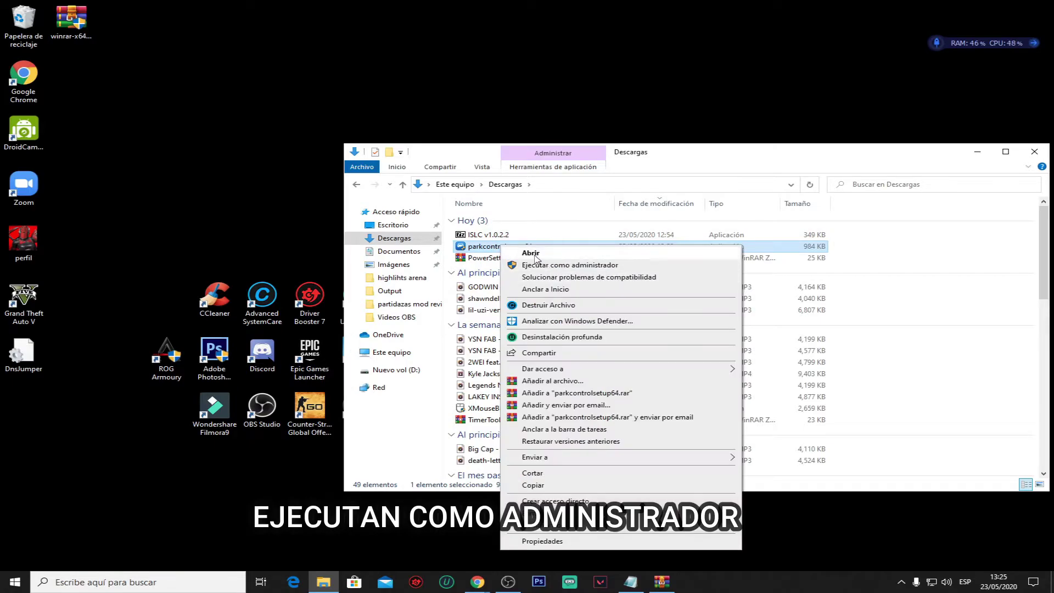
pyautogui.click(527, 265)
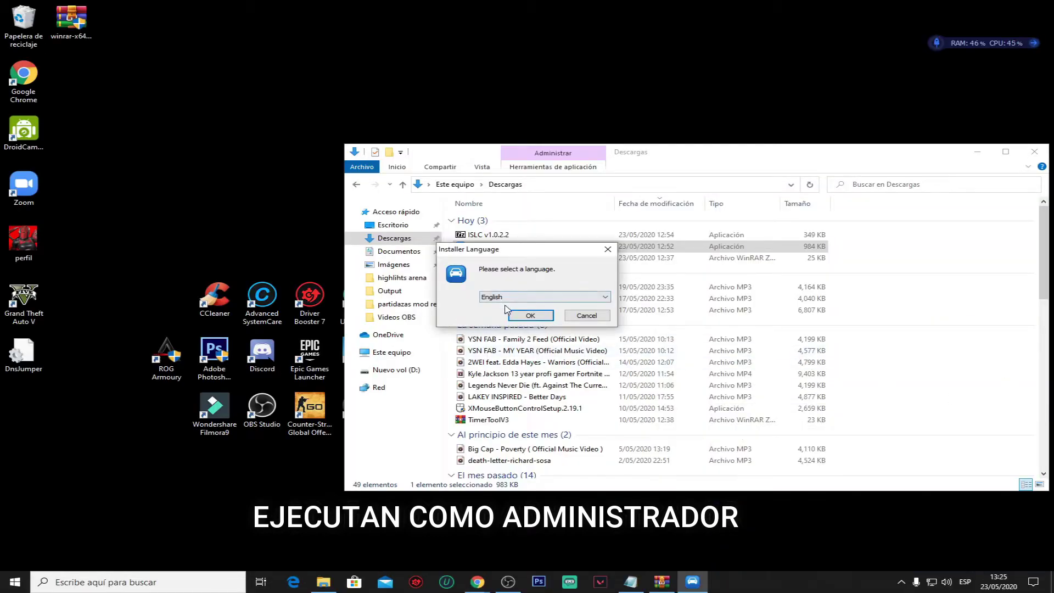
pyautogui.click(529, 317)
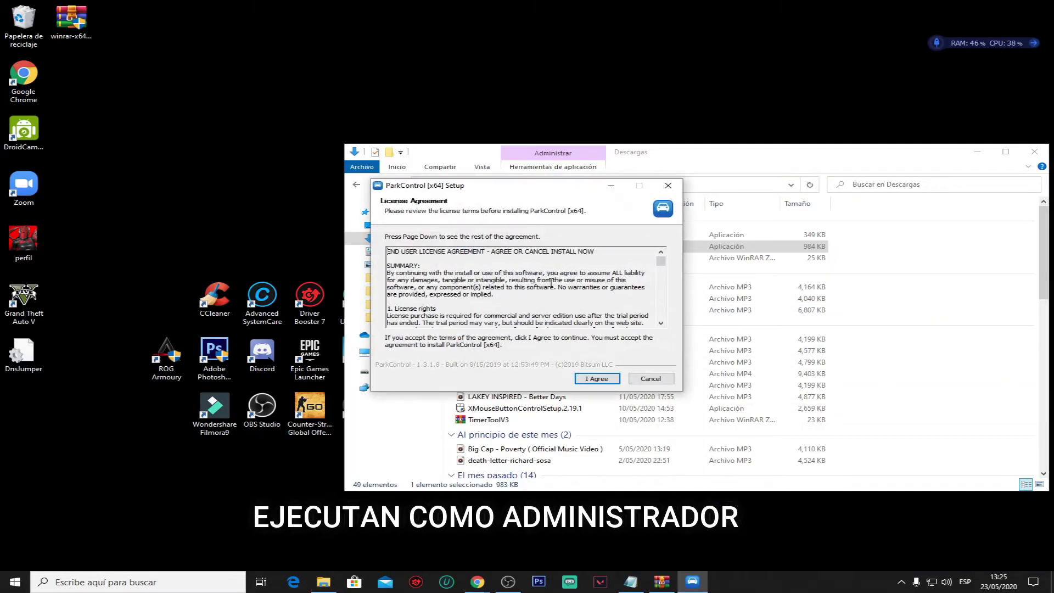
pyautogui.click(597, 378)
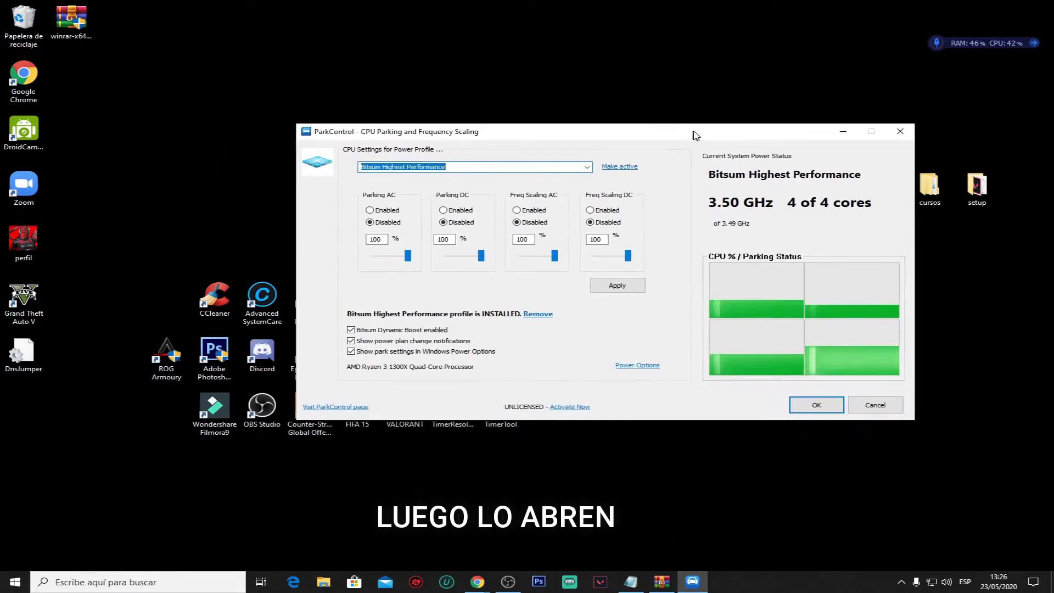
# In ParkControl, select the Máximo rendimiento profile and set core parking and frequency scaling, AC and DC, to 100%.
pyautogui.moveTo(612, 137); pyautogui.dragTo(547, 141)
pyautogui.click(566, 181)
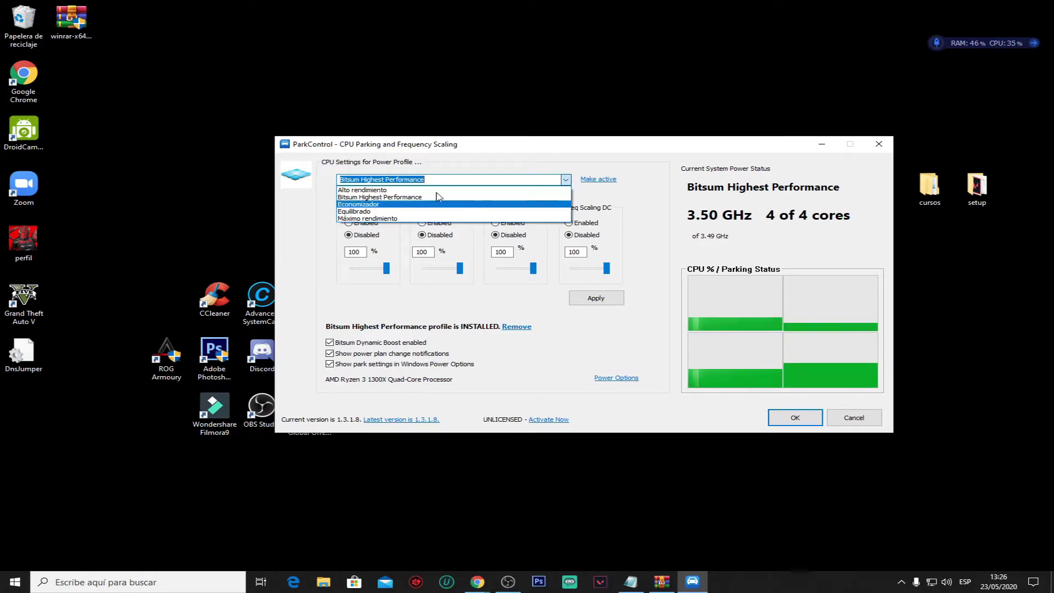
pyautogui.click(426, 219)
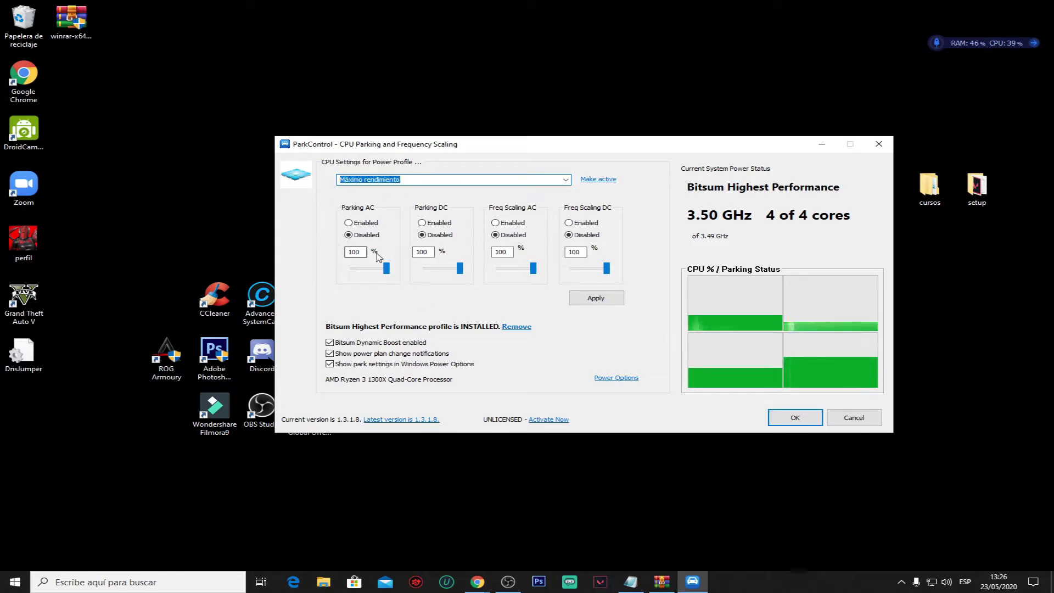
pyautogui.click(386, 268)
pyautogui.moveTo(459, 268); pyautogui.dragTo(522, 274)
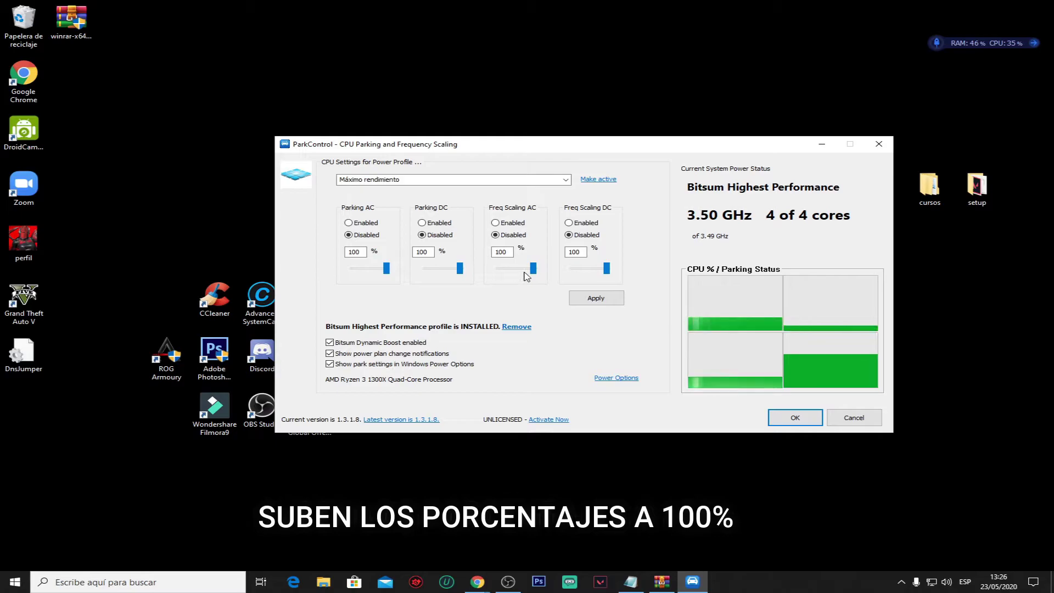
pyautogui.moveTo(607, 268); pyautogui.dragTo(604, 289)
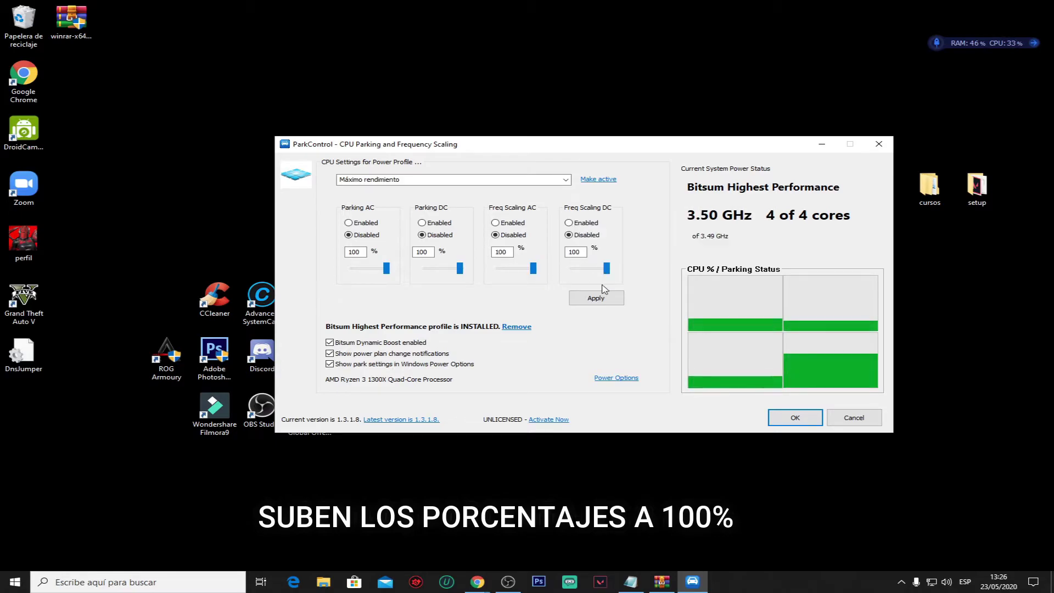
# Toggle Bitsum Dynamic Boost and the power plan change notifications, leaving both options enabled.
pyautogui.click(335, 343)
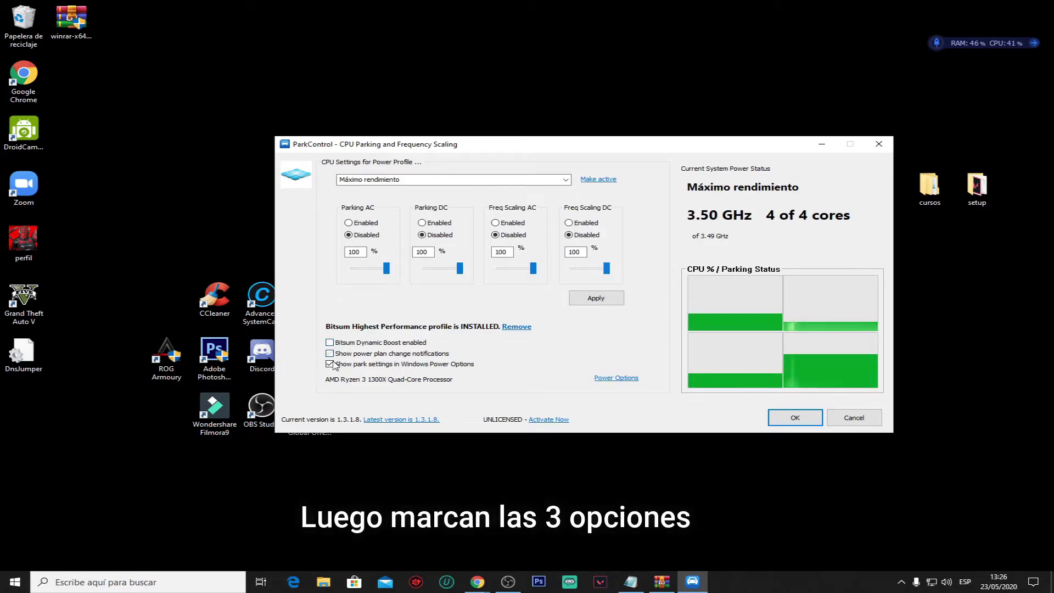
pyautogui.click(330, 353)
pyautogui.click(330, 343)
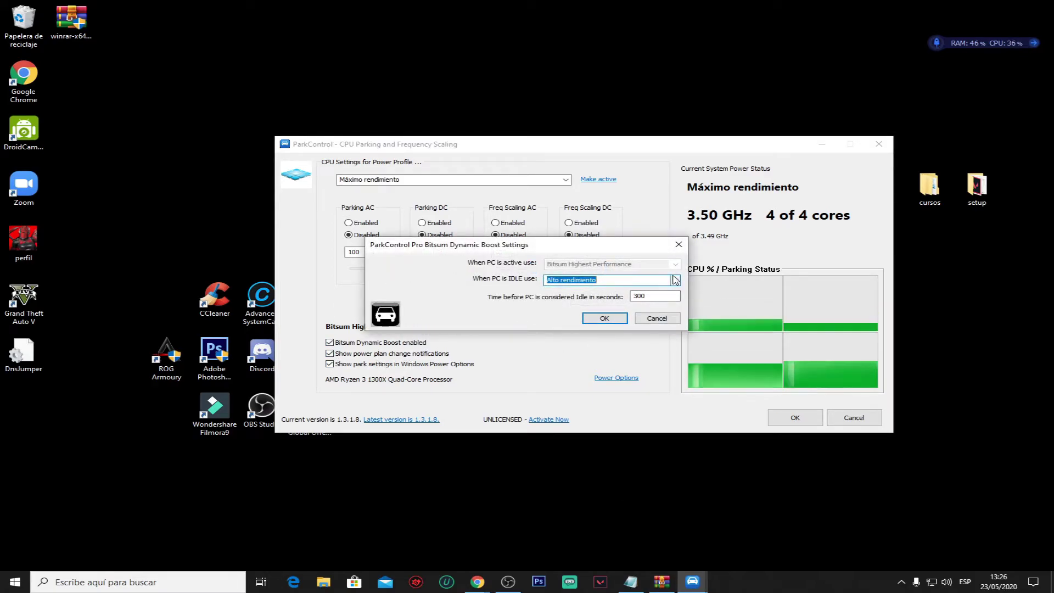
# Choose Alto rendimiento as the power plan for when the PC is idle and confirm the Bitsum Dynamic Boost settings.
pyautogui.click(675, 280)
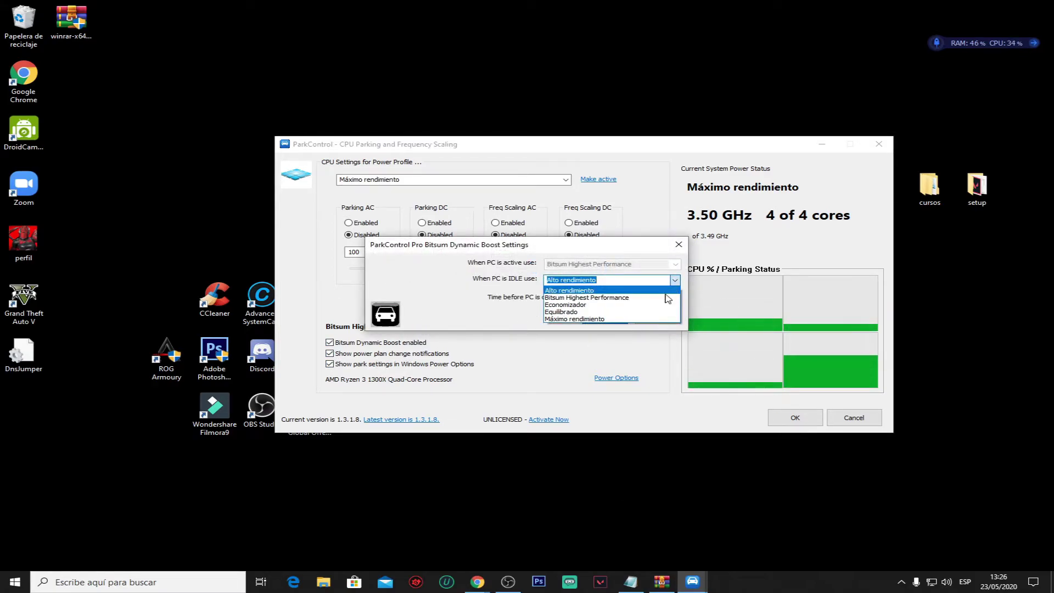
pyautogui.click(631, 291)
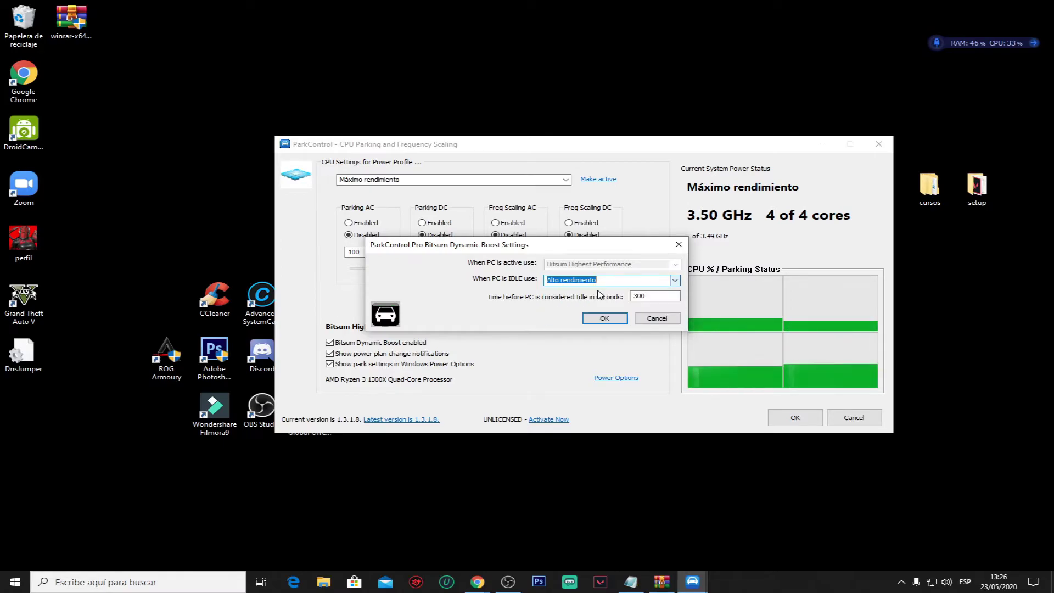
pyautogui.click(605, 318)
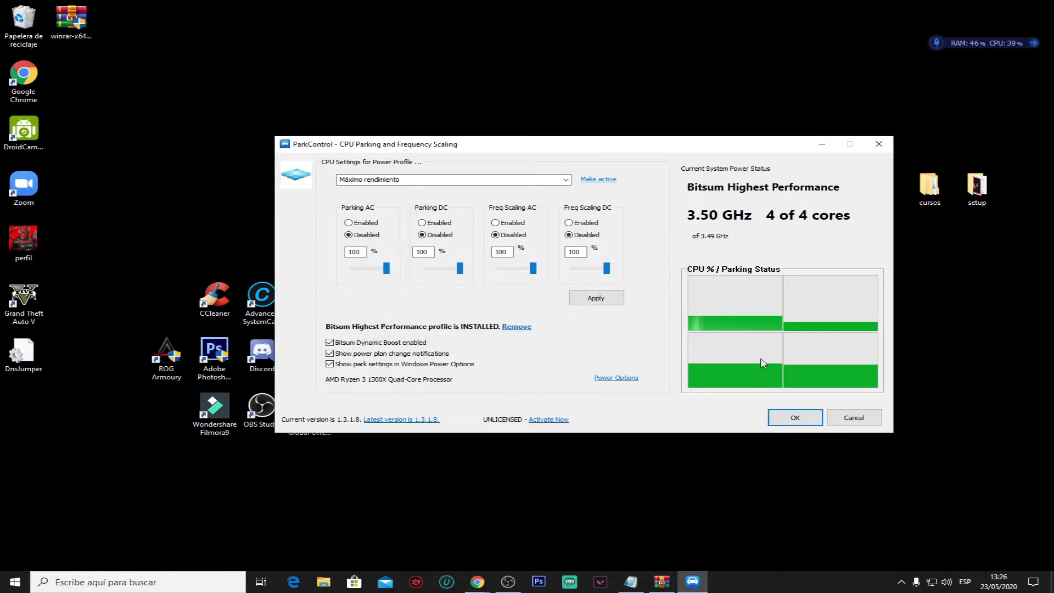
# Apply the CPU parking and frequency scaling settings to the Máximo rendimiento profile and close ParkControl, accepting the changes.
pyautogui.click(604, 302)
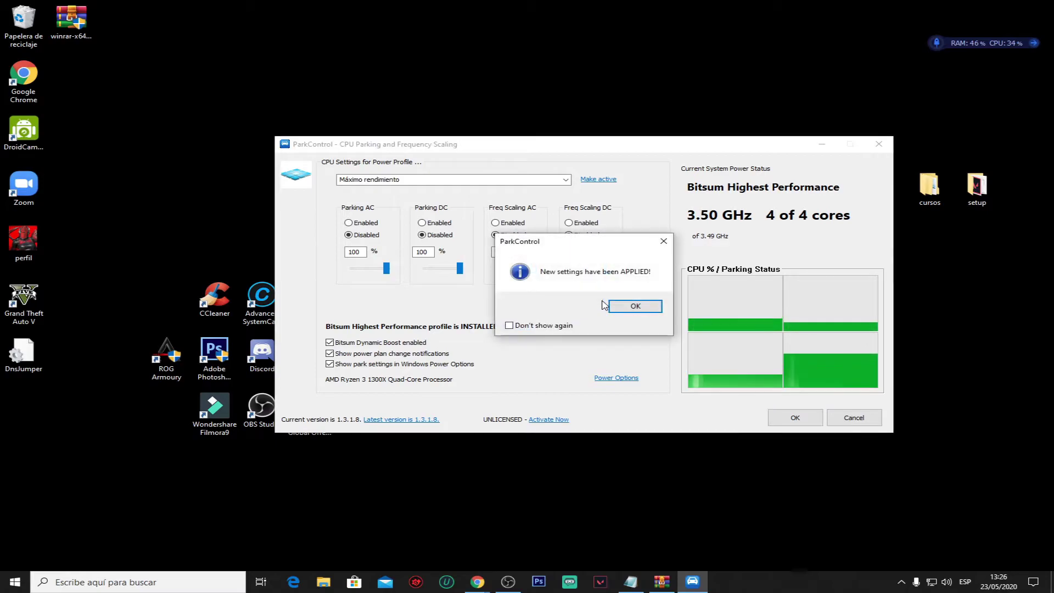
pyautogui.click(631, 306)
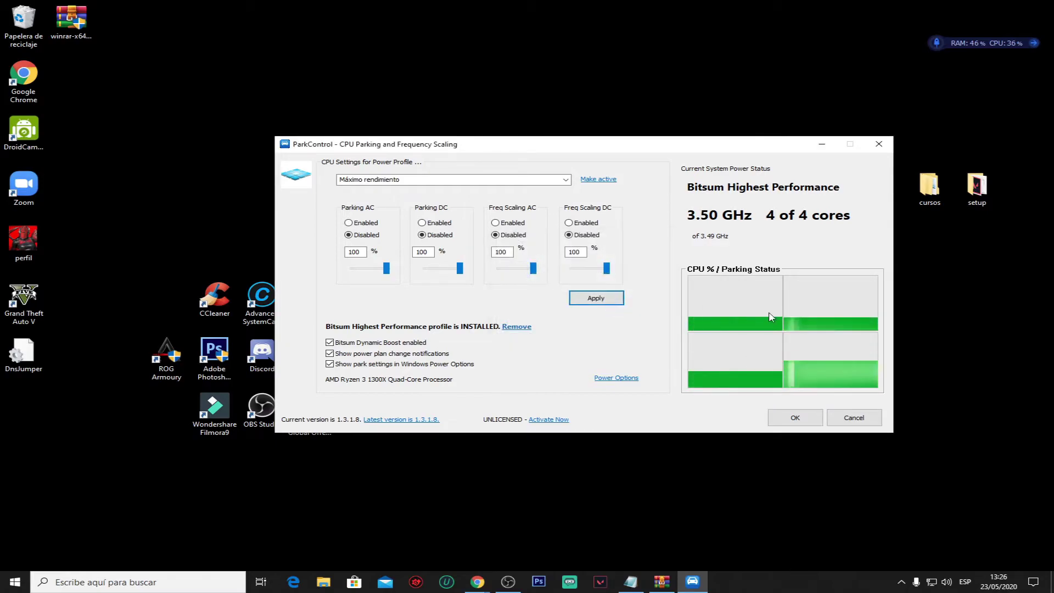
pyautogui.click(794, 418)
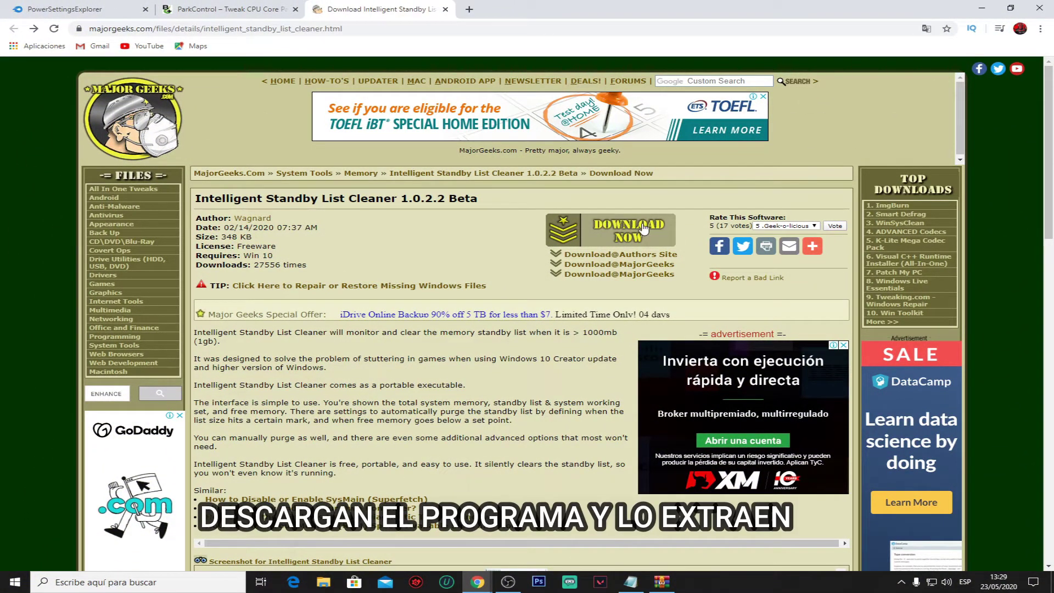
# Minimize the browser, open the Descargas folder in File Explorer and extract ISLC v1.0.2.2 there.
pyautogui.click(973, 10)
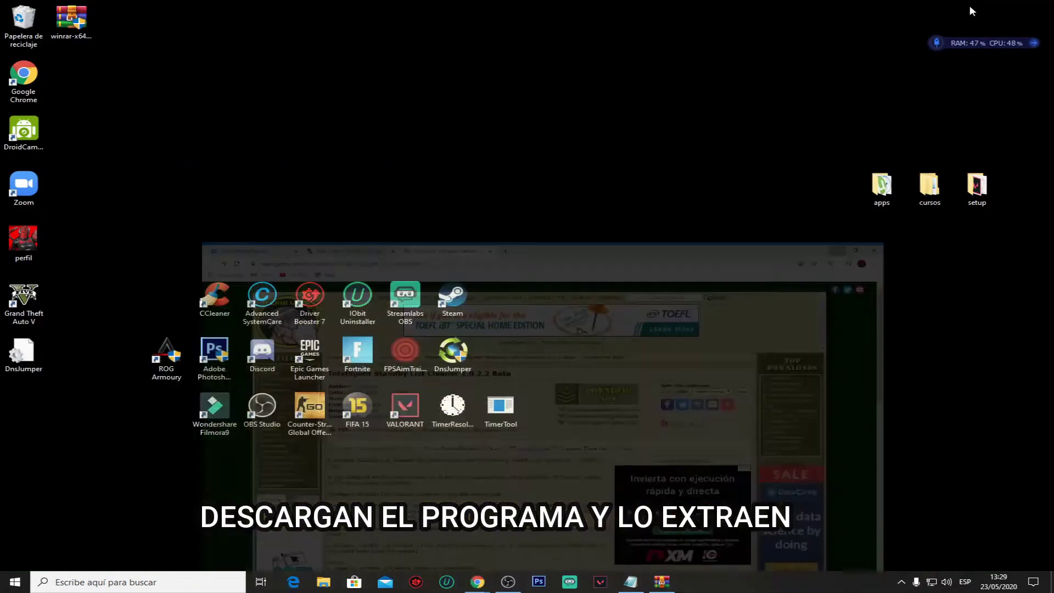
pyautogui.click(322, 581)
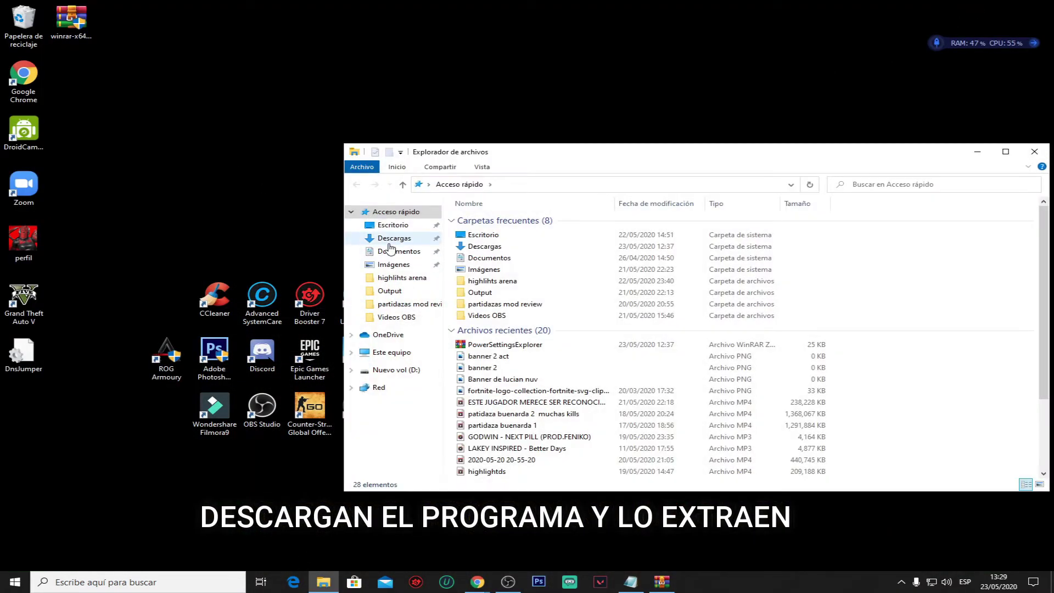
pyautogui.click(389, 241)
pyautogui.moveTo(494, 151); pyautogui.dragTo(337, 146)
pyautogui.click(339, 230)
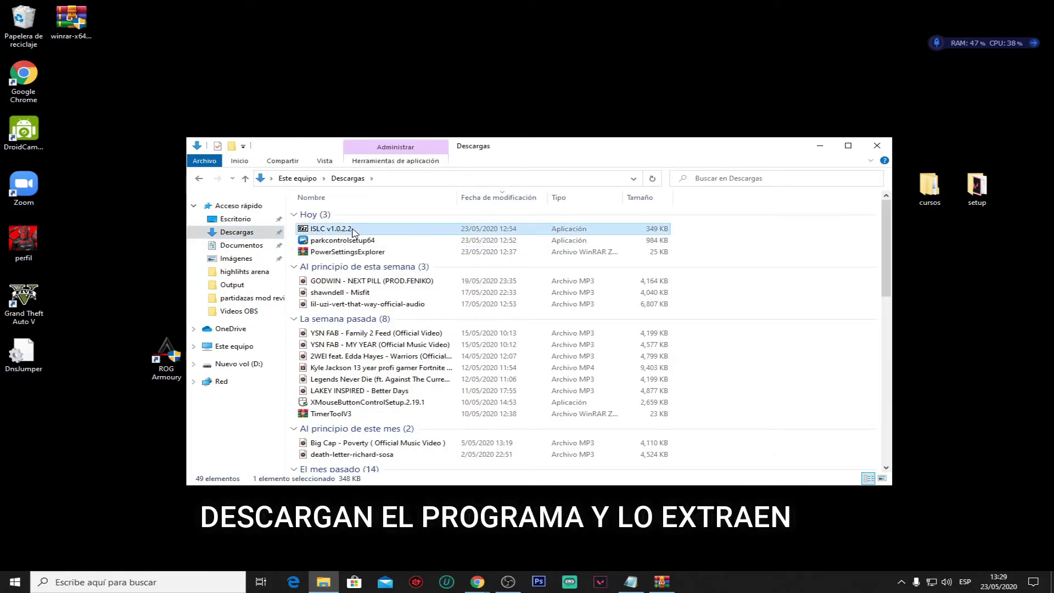
pyautogui.rightClick(396, 229)
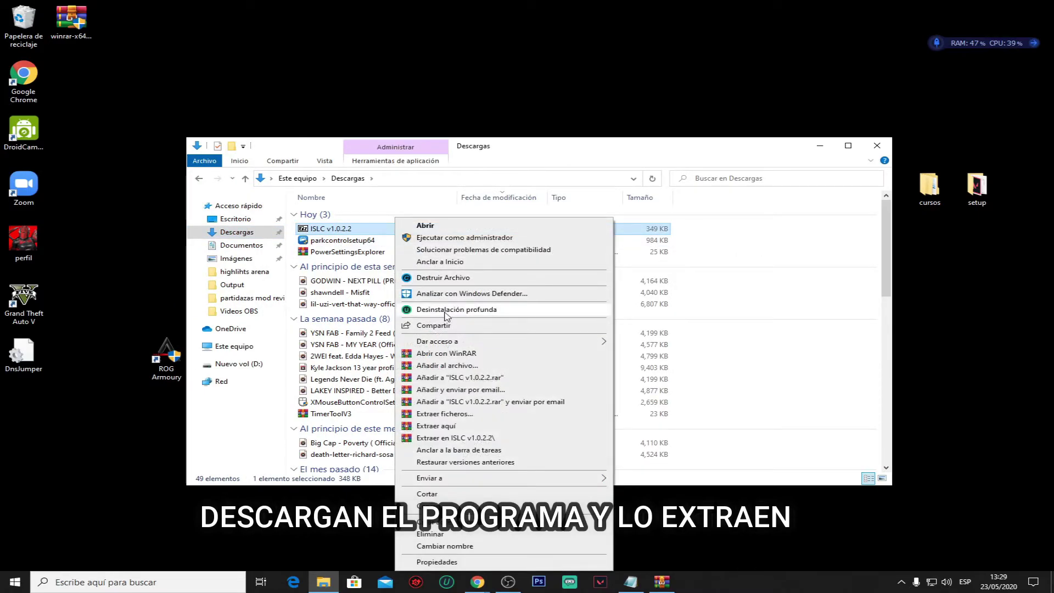
pyautogui.click(459, 426)
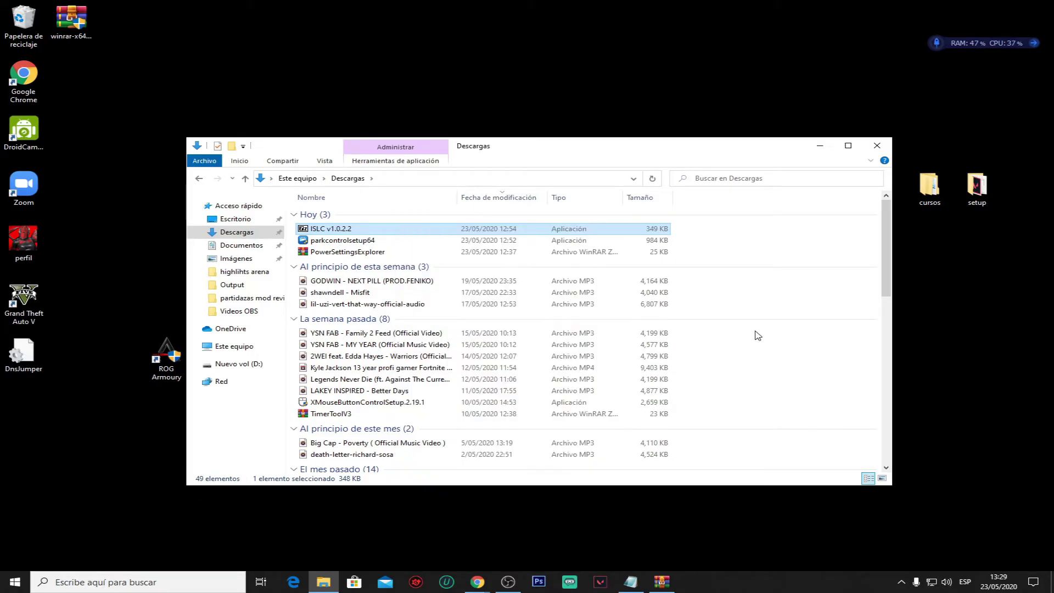
# Open the extracted ISLC v1.0.2.2 folder and launch the Intelligent standby list cleaner ISLC application.
pyautogui.scroll(-10, 757, 333)
pyautogui.doubleClick(468, 437)
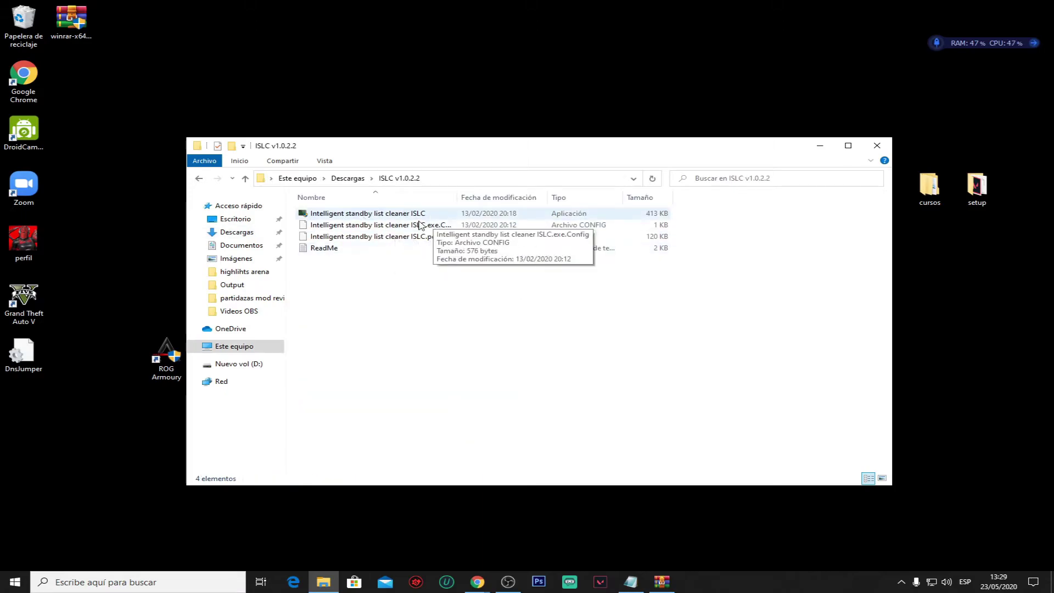
pyautogui.click(388, 214)
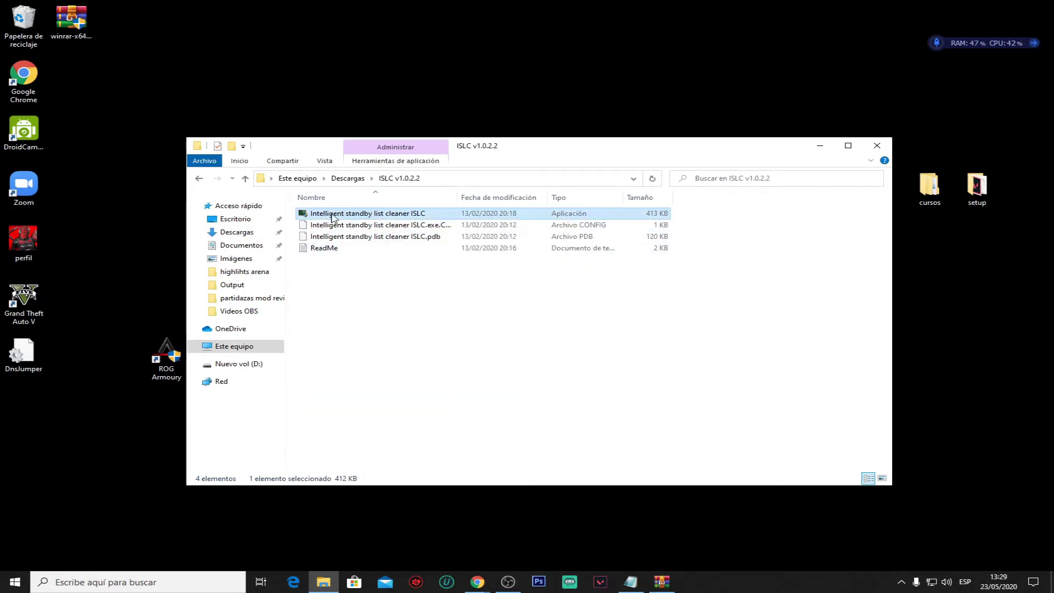
pyautogui.rightClick(370, 216)
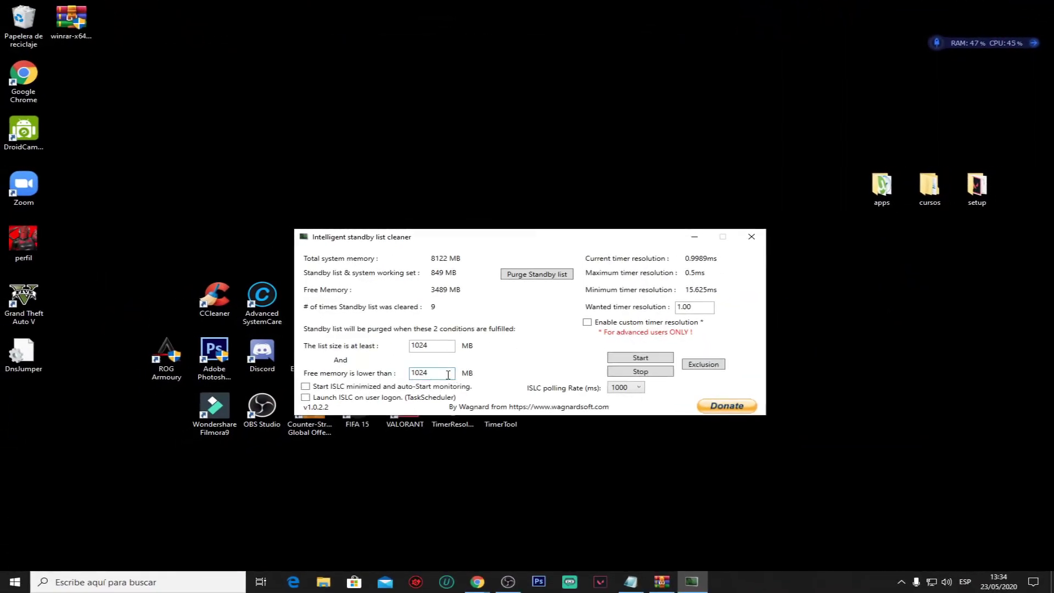
# Set the free memory threshold to 4096 MB and enable starting ISLC minimized with auto-monitoring and launching it on user logon.
pyautogui.moveTo(448, 375); pyautogui.dragTo(399, 379)
pyautogui.write('4096')
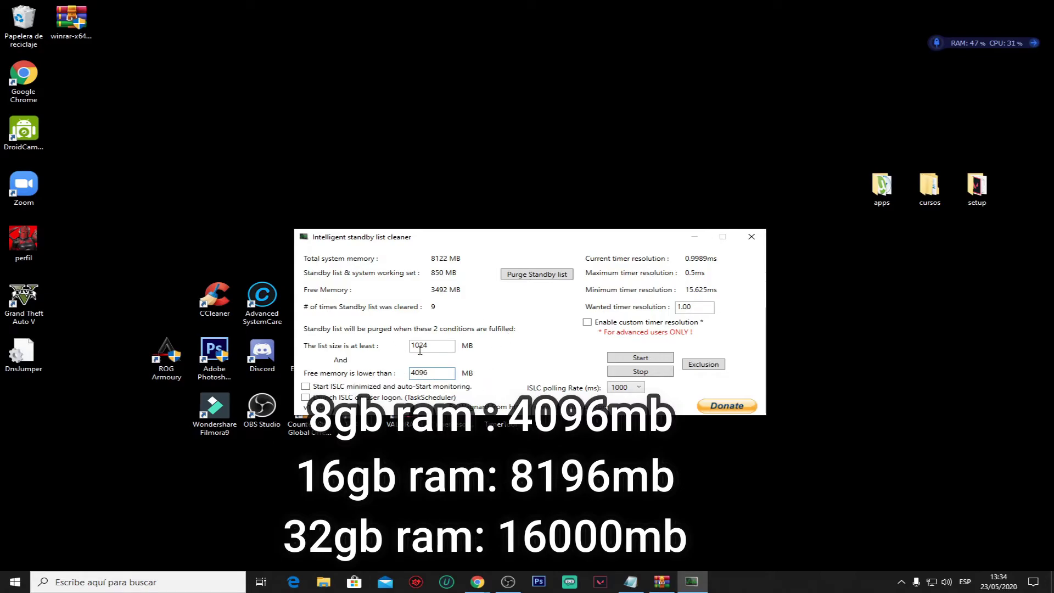
pyautogui.click(306, 387)
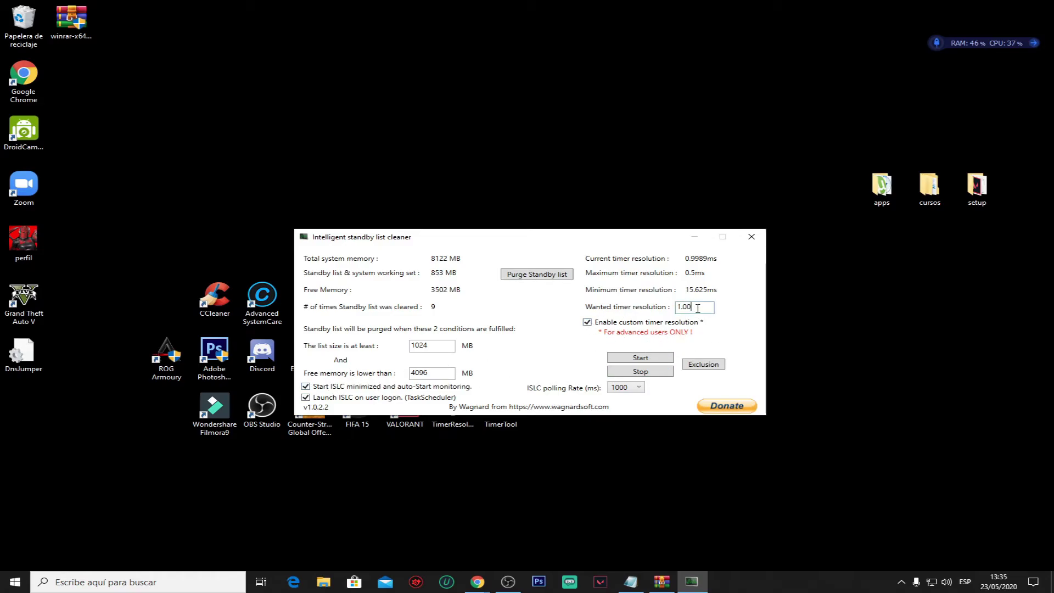
# Enable the custom timer resolution and set the wanted timer resolution to 0.50.
pyautogui.click(680, 308)
pyautogui.press('Delete')
pyautogui.write('.5')
# Set the ISLC polling rate to 10000 ms, start the monitoring and minimize the Intelligent standby list cleaner.
pyautogui.click(626, 388)
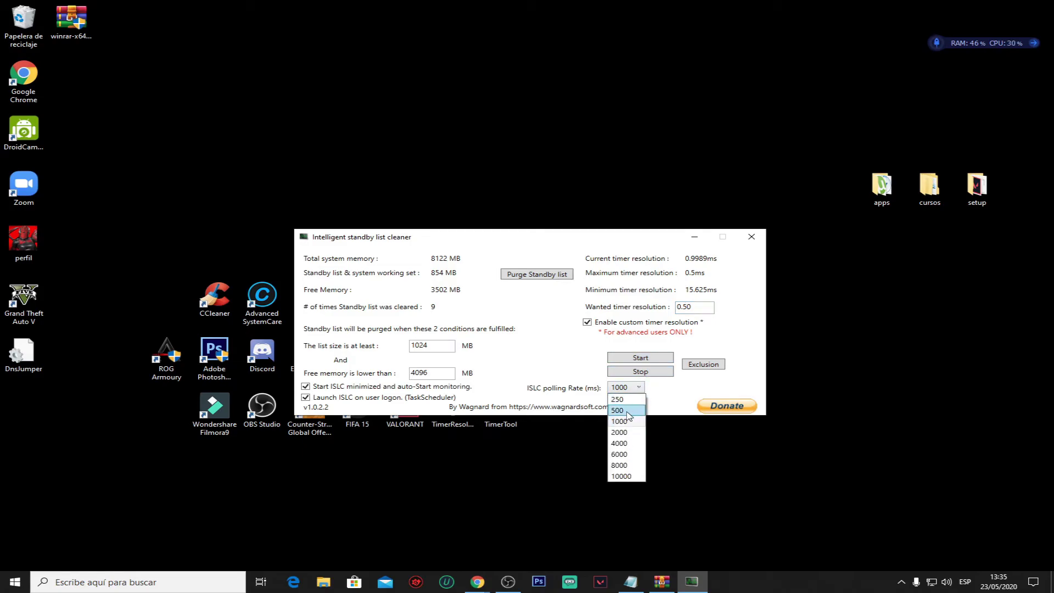
pyautogui.click(626, 477)
pyautogui.click(626, 358)
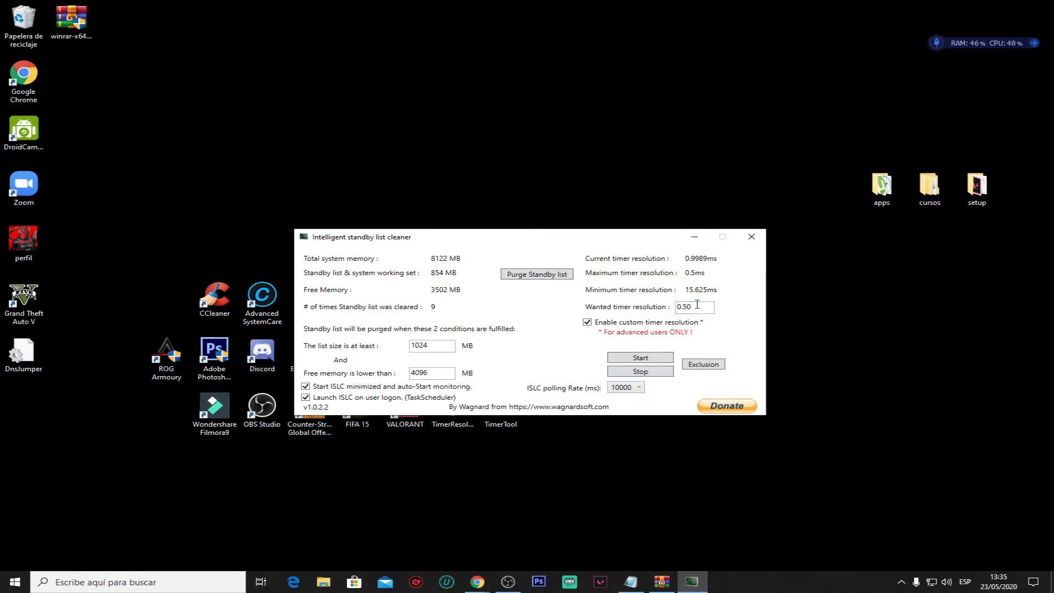
pyautogui.click(693, 239)
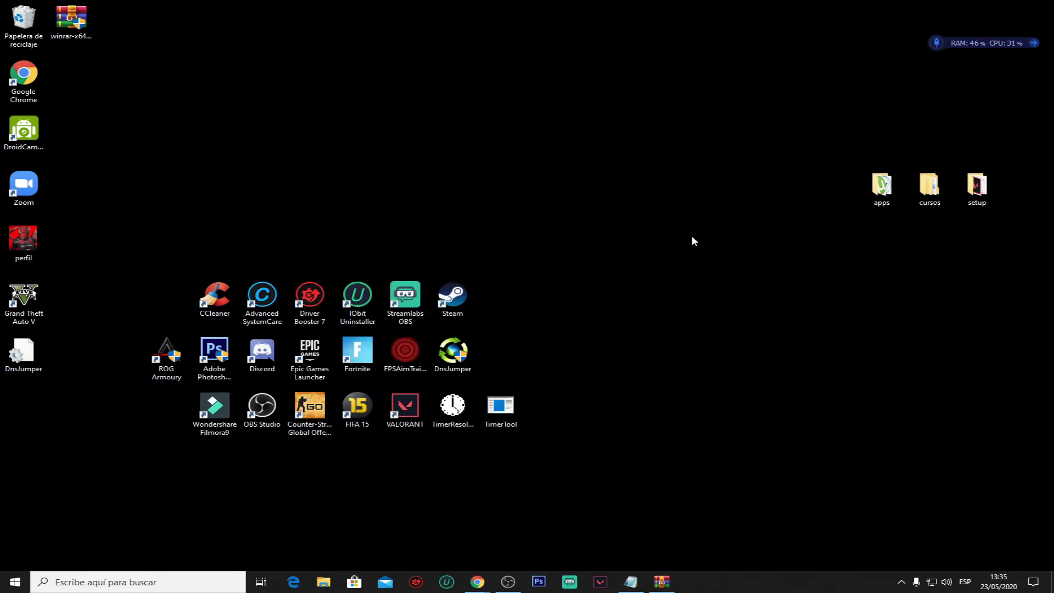